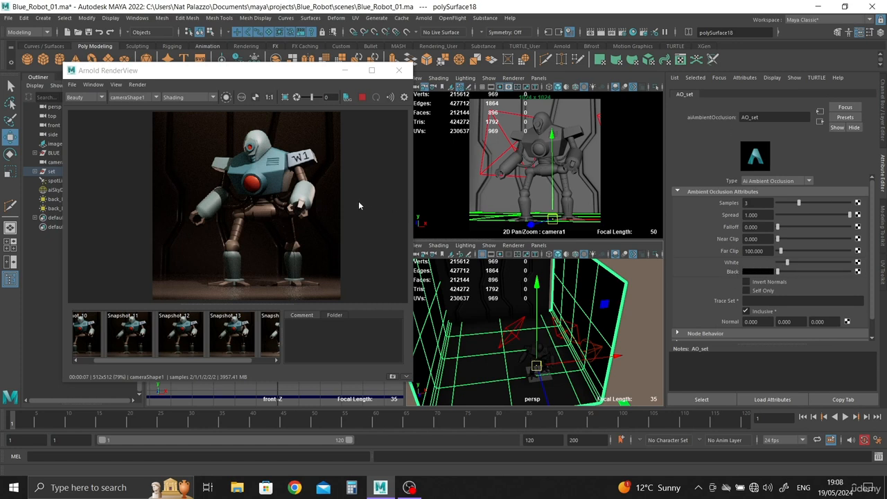
Lighten the White color of the AO_set ambient occlusion to mid grey and render the whole image without a crop region
left_click_drag(201, 128, 241, 161)
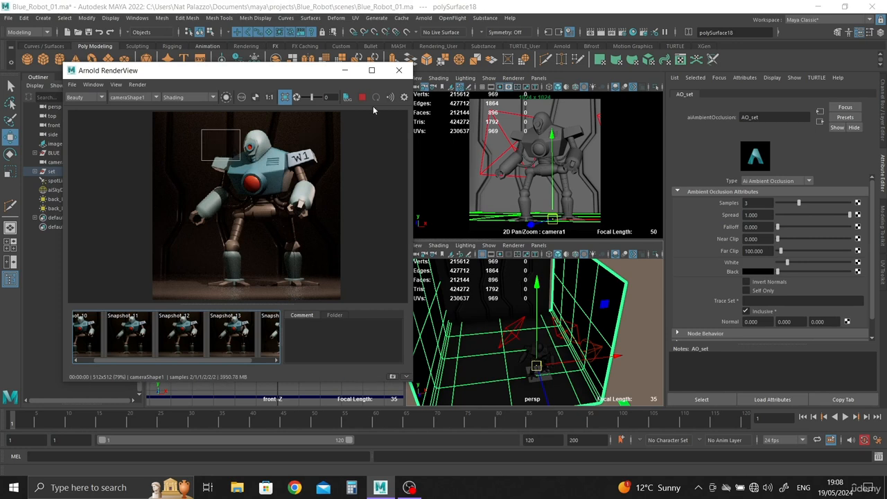
left_click_drag(788, 267, 802, 268)
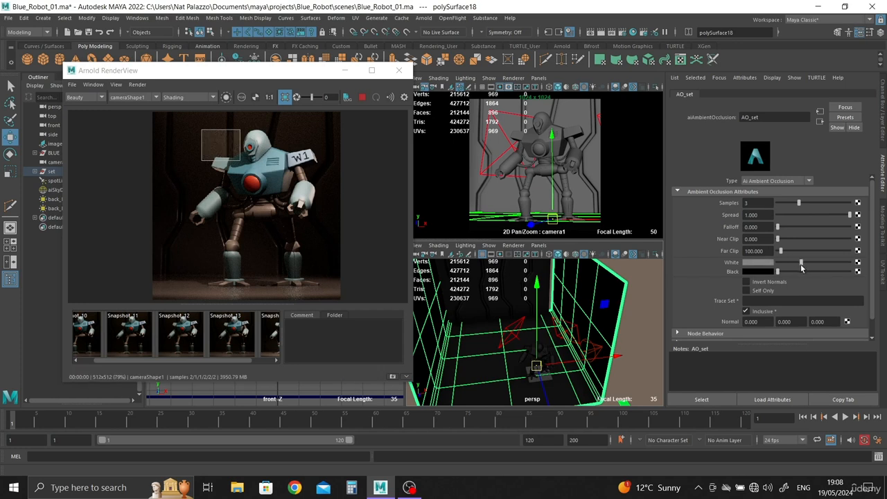
left_click(285, 98)
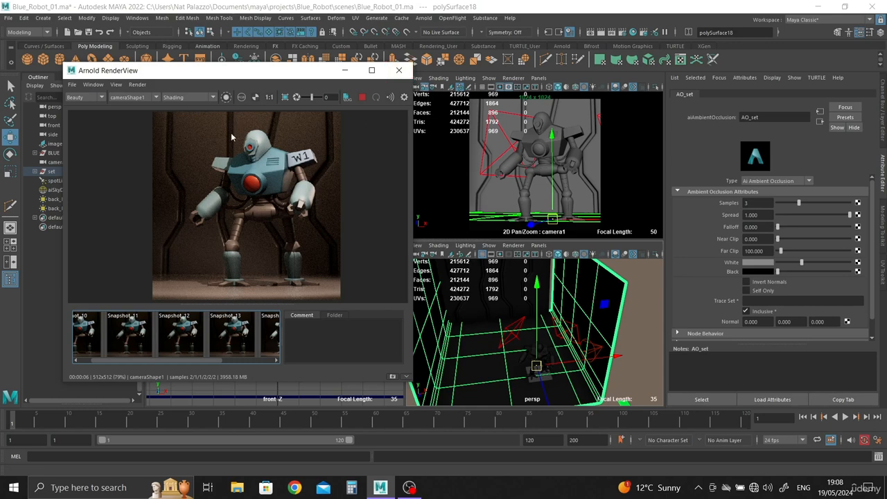
Close the render view and duplicate spotLight1 in the enlarged perspective view, shifting the copy slightly toward the robot
left_click(399, 70)
key("space")
scroll(584, 359, "down", 3)
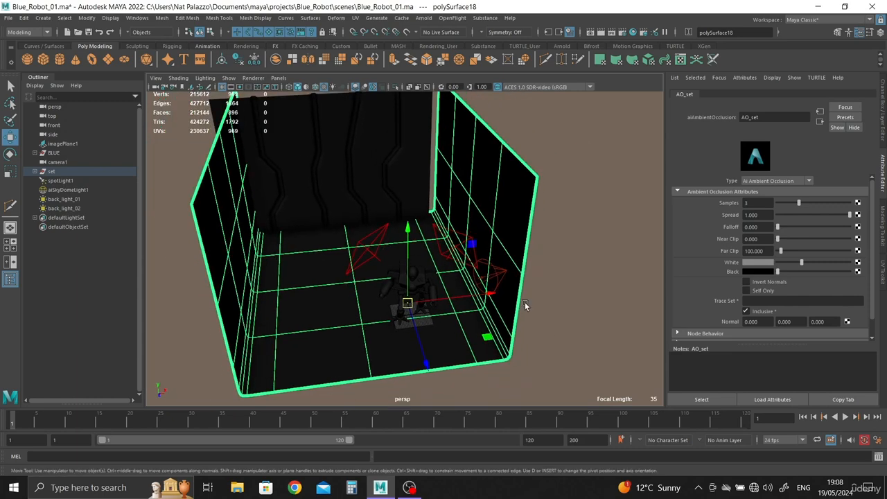
left_click(497, 278)
mouse_move(534, 327)
left_mouse_down("alt")
mouse_move(534, 304)
mouse_move(521, 312)
mouse_move(529, 336)
mouse_move(527, 318)
left_mouse_up("alt")
key("alt")
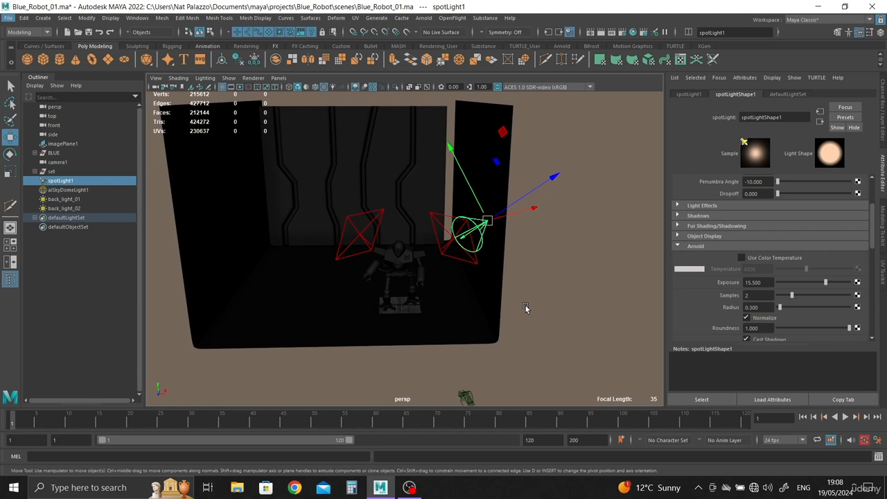
left_click_drag(525, 306, 527, 321, "alt")
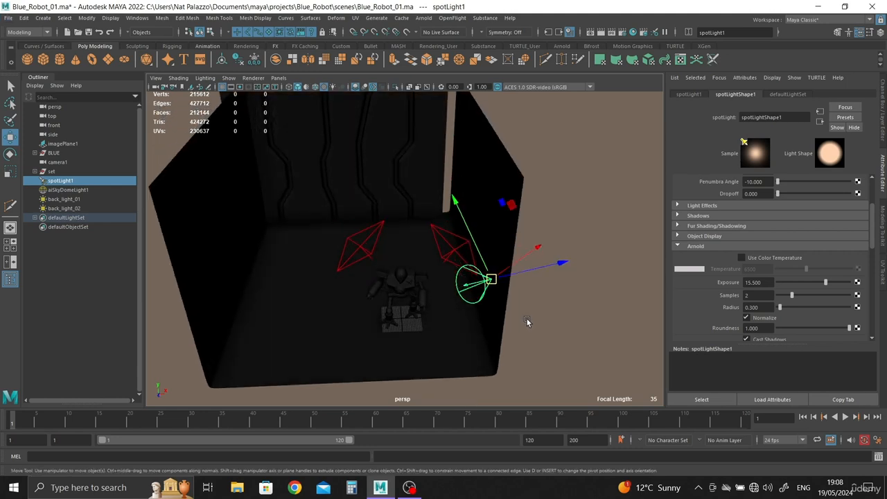
key("ctrl+d")
left_click_drag(491, 279, 474, 283)
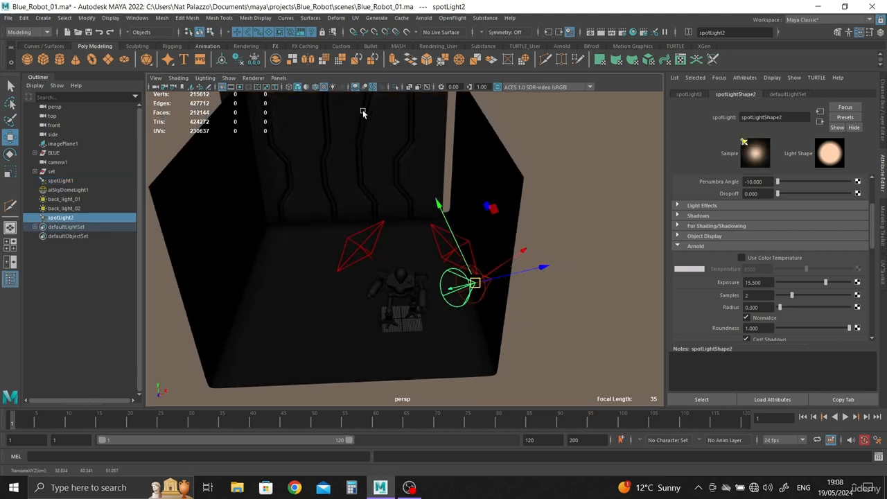
Look through the duplicated spot light to aim it at the robot from the opposite side, and return to the persp camera
left_click(278, 78)
left_click(298, 115)
mouse_move(509, 326)
left_mouse_down("alt")
mouse_move(439, 279)
mouse_move(520, 295)
mouse_move(541, 321)
mouse_move(525, 324)
left_mouse_up("alt")
right_click_drag(525, 324, 521, 348, "alt")
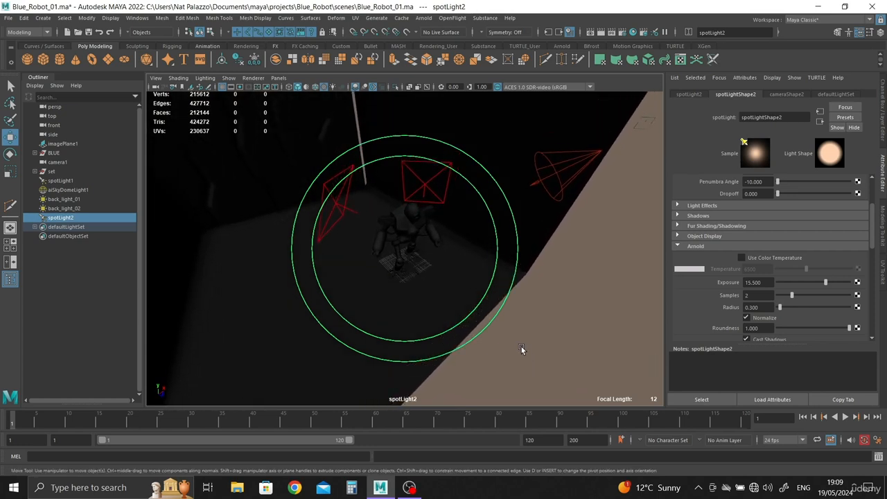
left_click(278, 78)
mouse_move(305, 87)
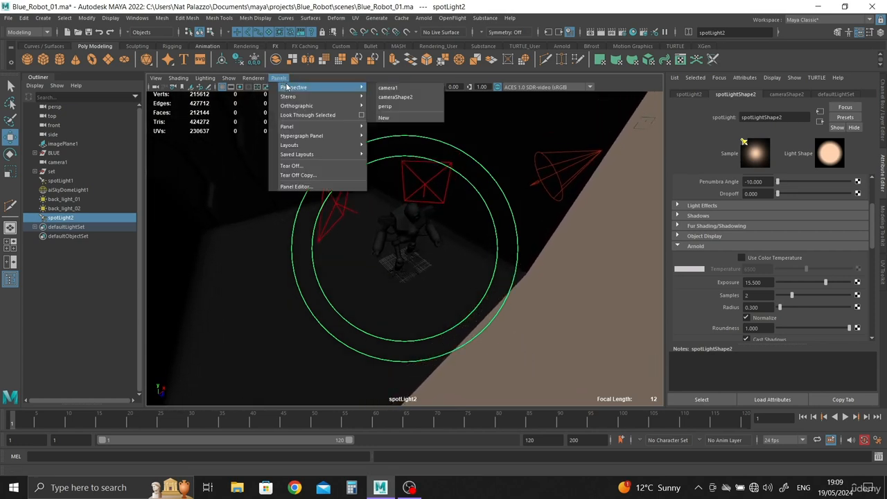
left_click(402, 106)
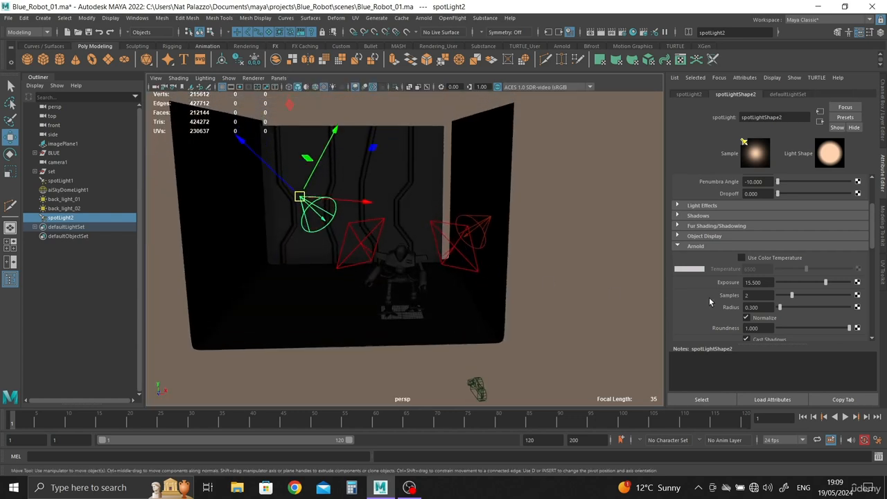
Set the Specular visibility of spotLight2 to 0
scroll(762, 299, "down", 3)
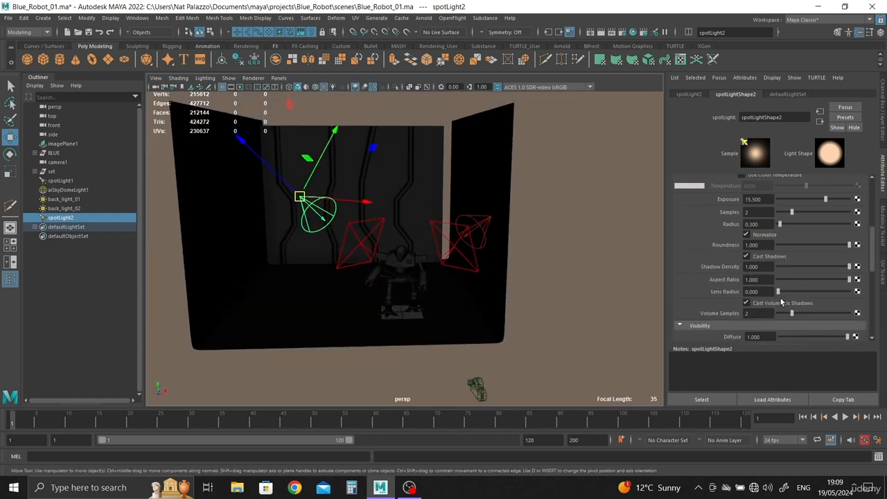
scroll(780, 302, "down", 2)
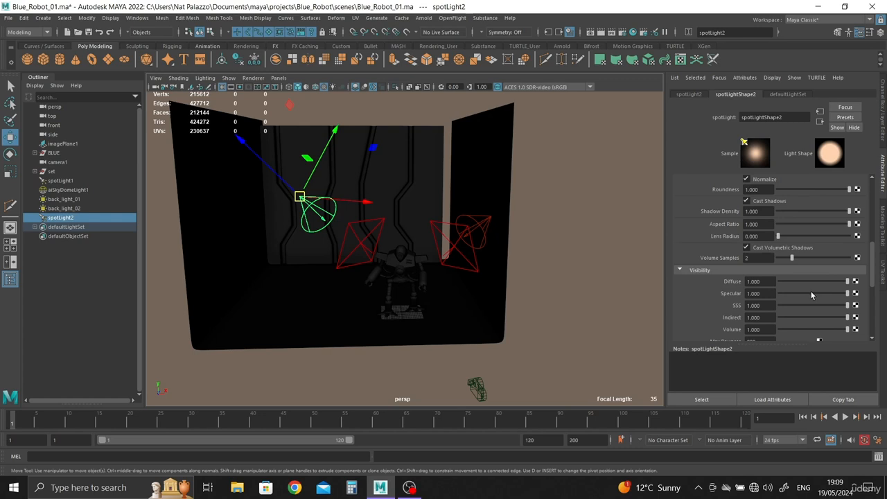
left_click_drag(810, 292, 601, 293)
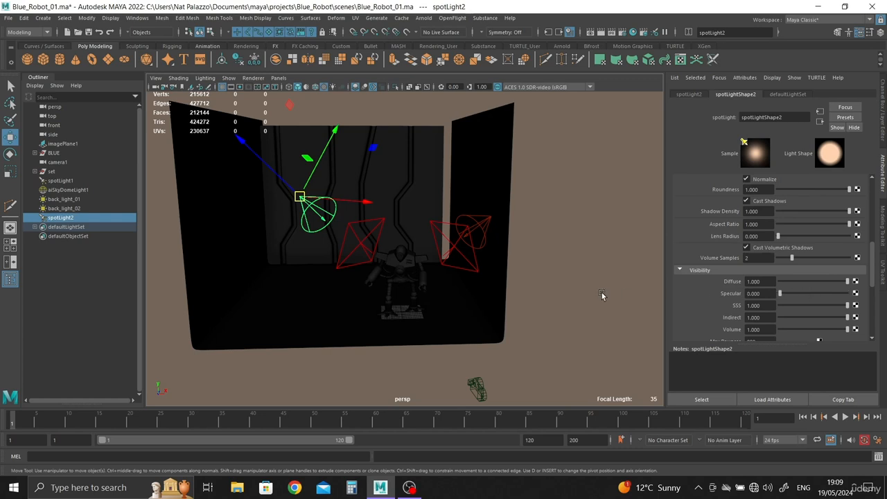
Set the Specular visibility of the back_light_02 area light to 0
left_click(450, 252)
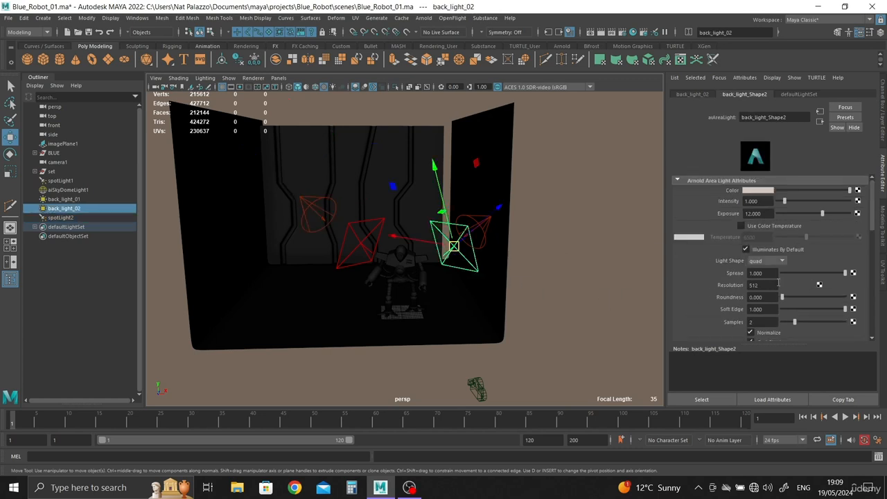
scroll(778, 282, "down", 6)
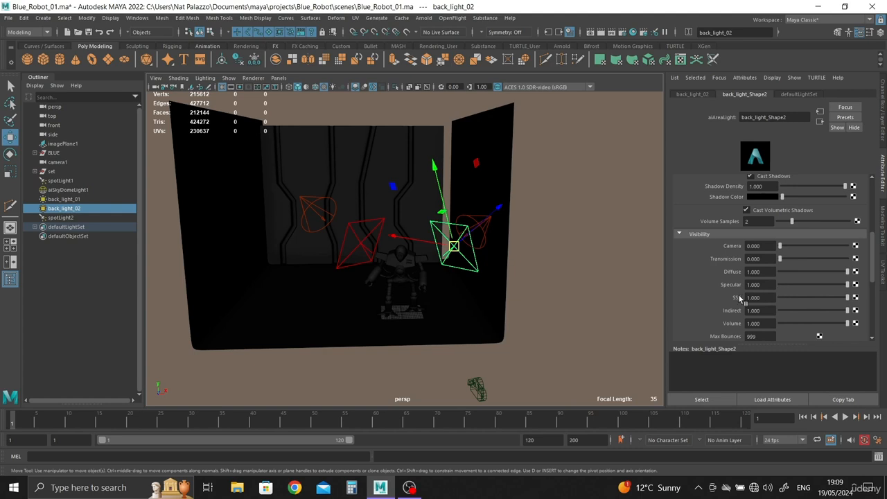
left_click_drag(804, 285, 744, 290)
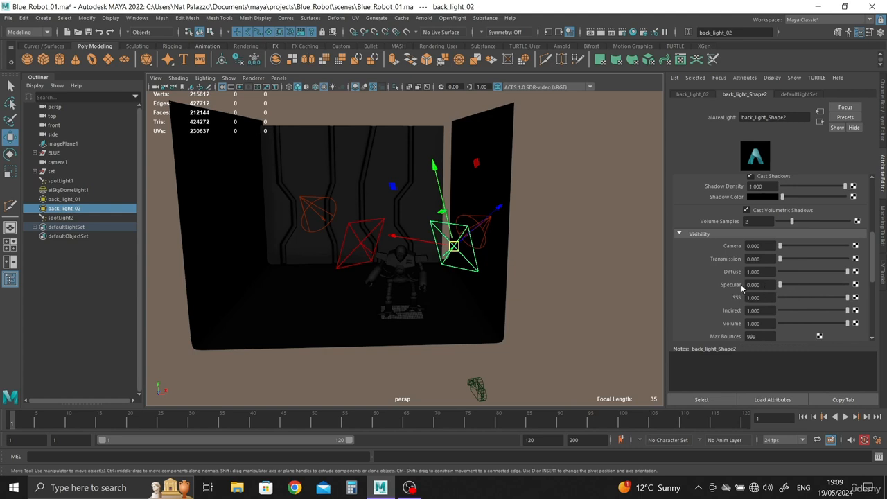
Check the visibility settings of back_light_01, spotLight1 and spotLight2 and the placement of the lights around the robot
left_click(365, 255)
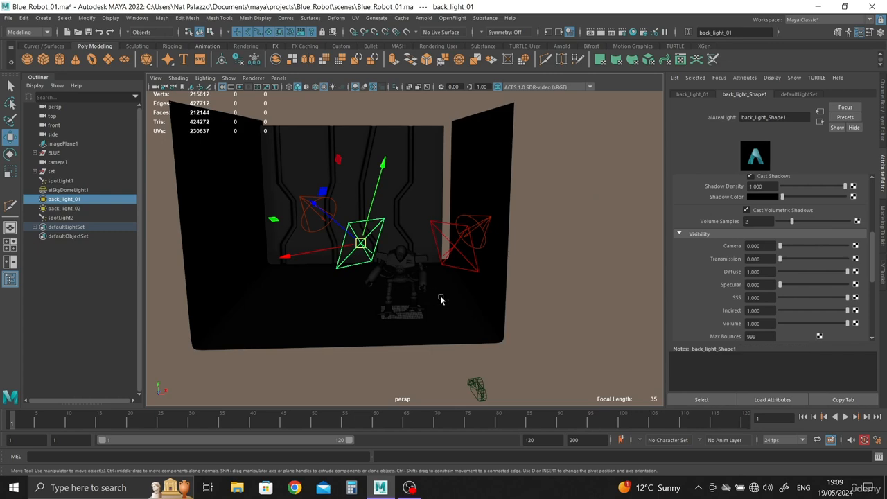
left_click_drag(440, 299, 436, 297, "alt")
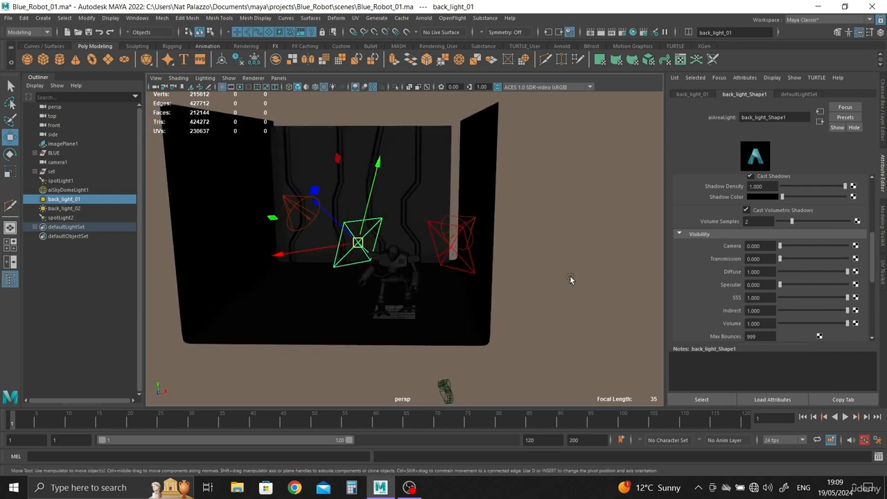
left_click(468, 221)
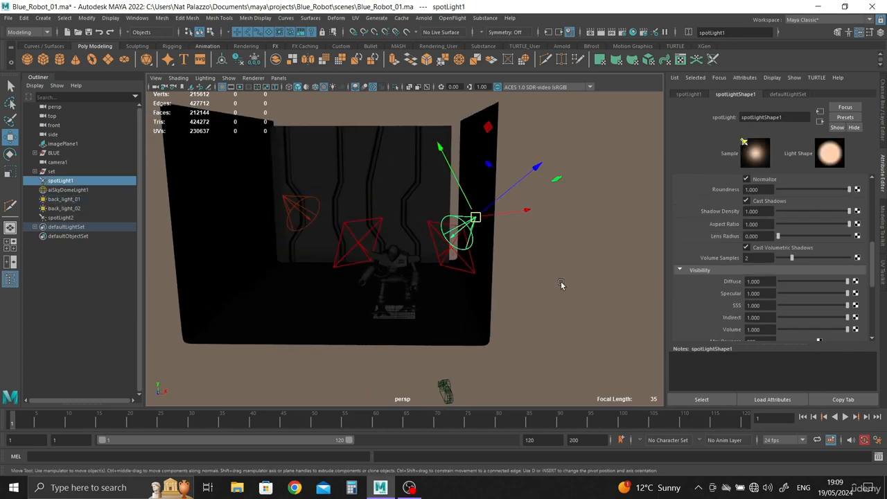
left_click_drag(561, 281, 548, 202, "alt")
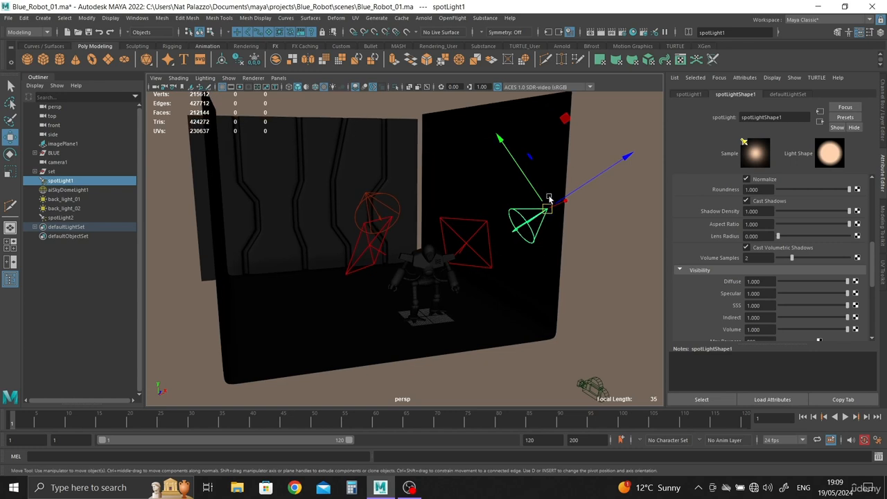
left_click(368, 207)
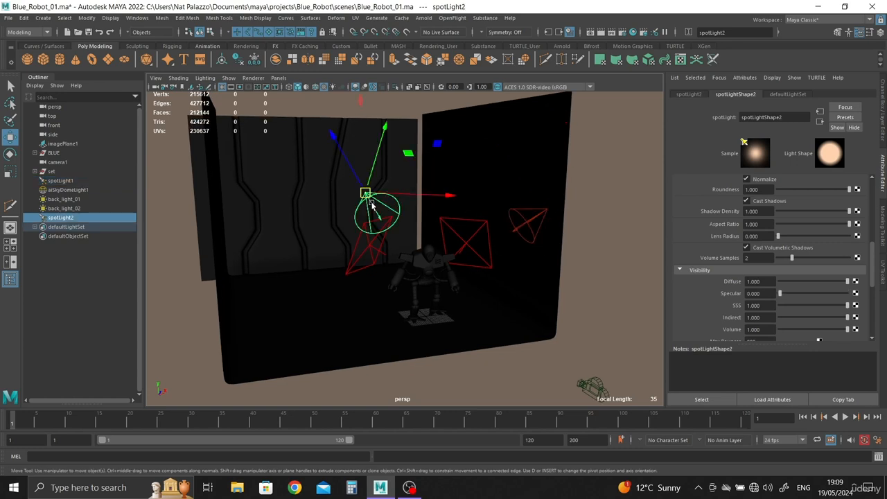
left_click_drag(432, 251, 416, 242, "alt")
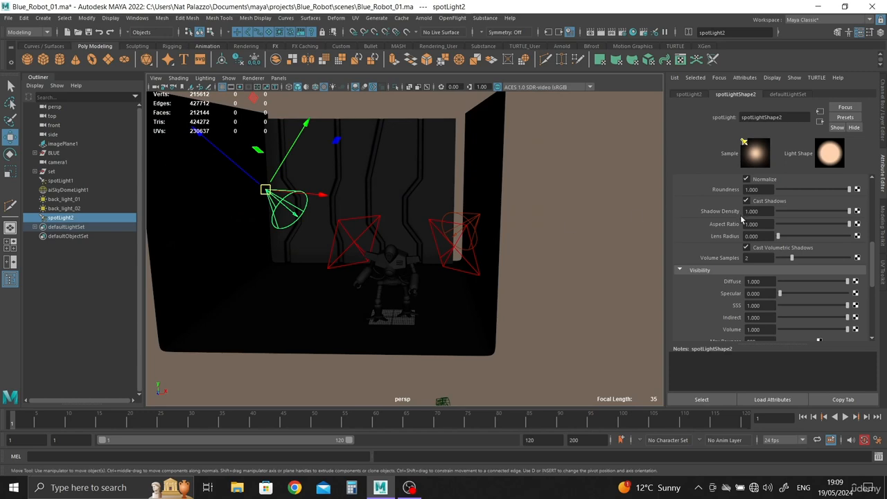
Restore the four-view layout and reopen the Arnold RenderView
scroll(750, 229, "up", 3)
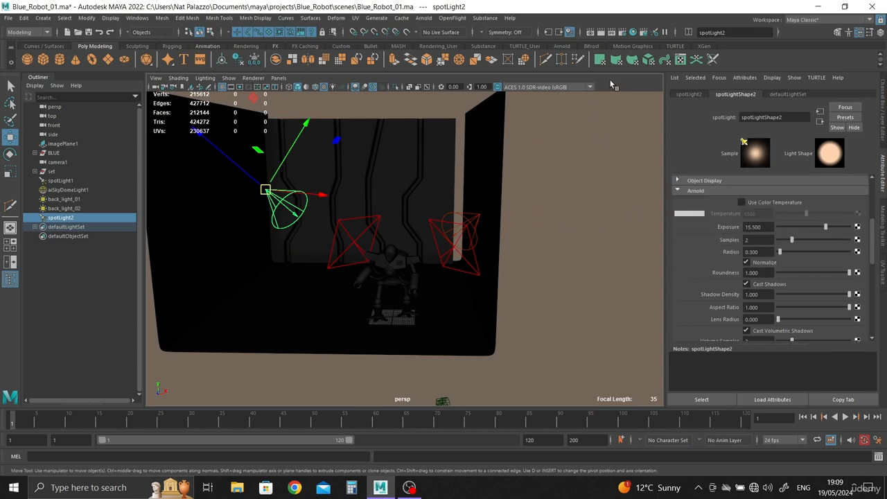
key("space")
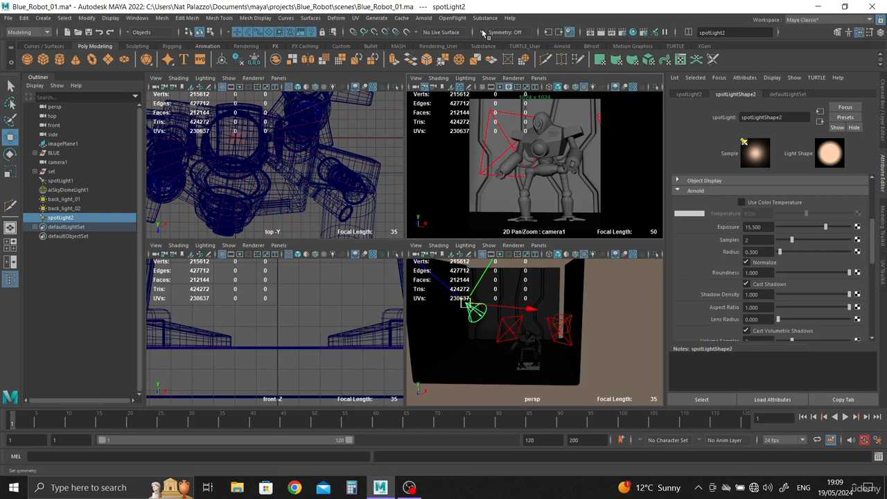
left_click(423, 18)
left_click(440, 44)
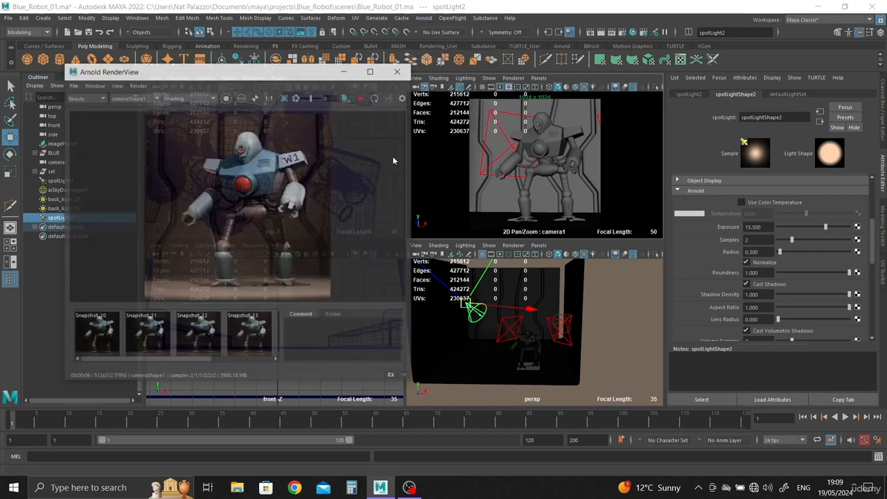
Change the color of spotLight2 to a darker, warmer tan and restart the render
scroll(821, 284, "up", 5)
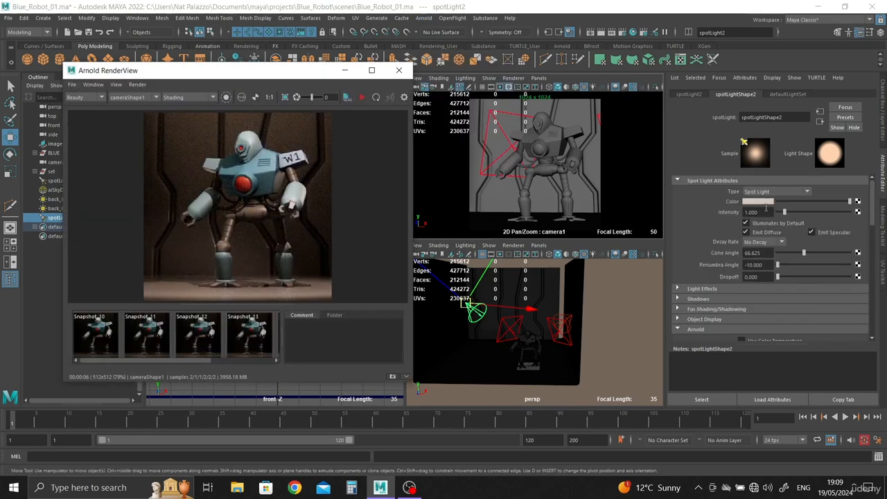
left_click(762, 203)
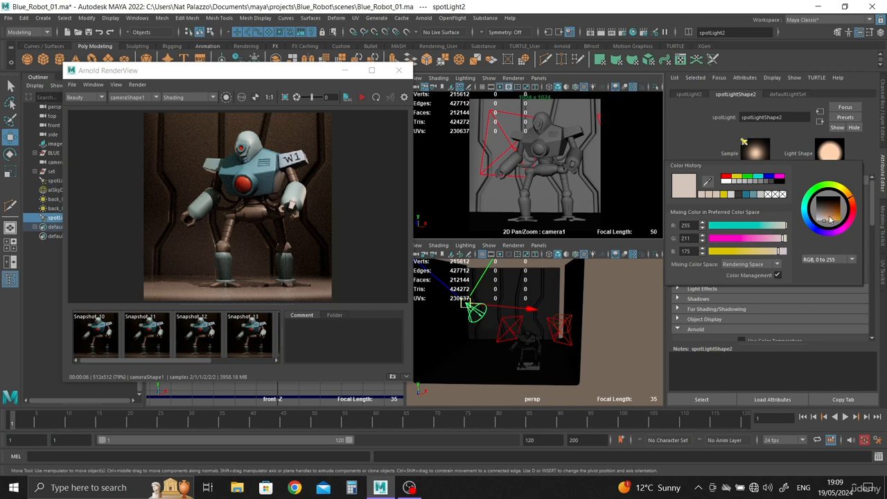
left_click_drag(830, 219, 829, 221)
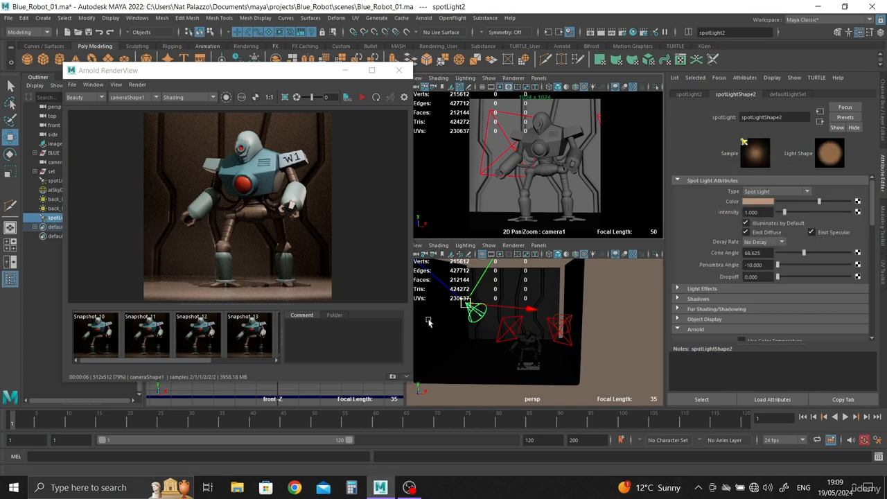
left_click(362, 97)
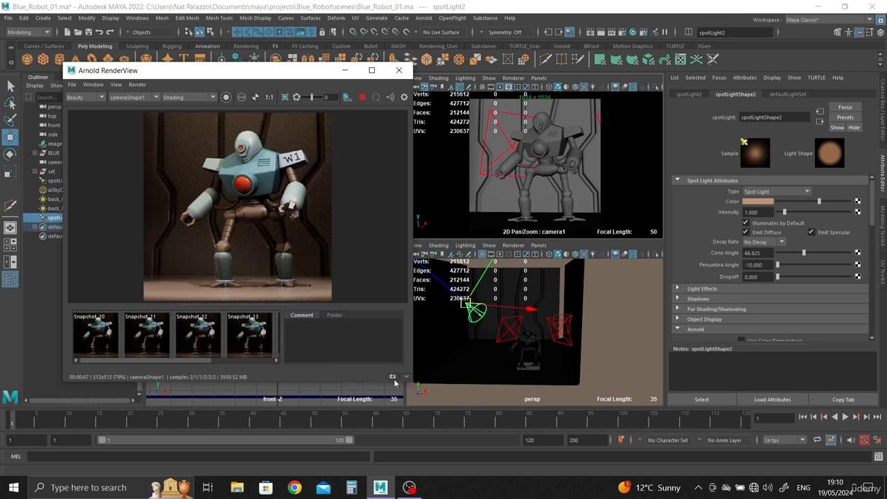
Compare the new render with Snapshot_13 and repeatedly with Snapshot_15
left_click(259, 345)
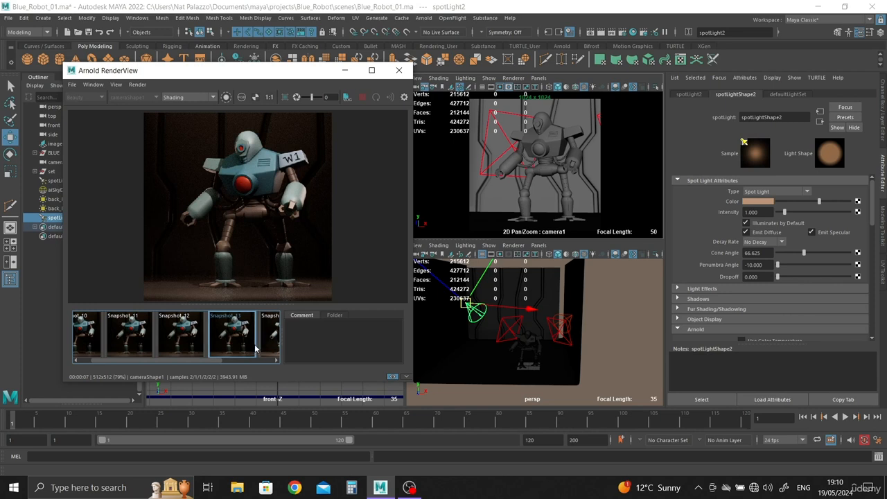
left_click_drag(202, 362, 269, 361)
left_click(263, 344)
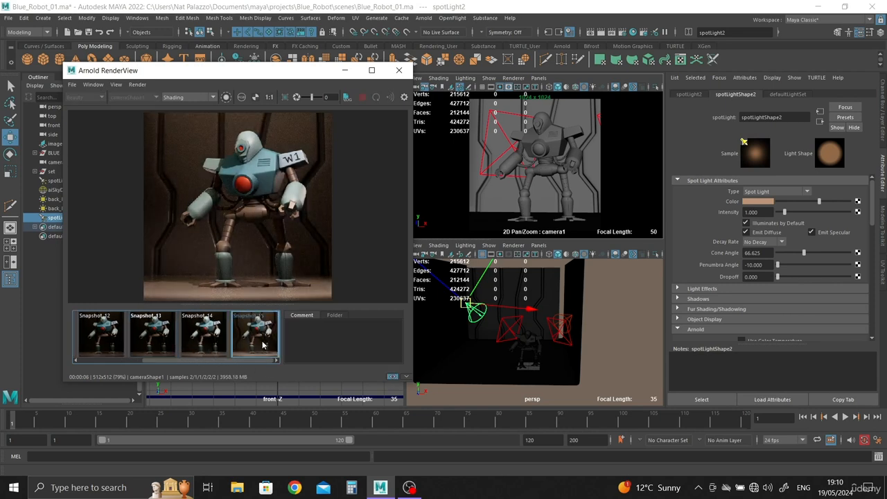
left_click(262, 344)
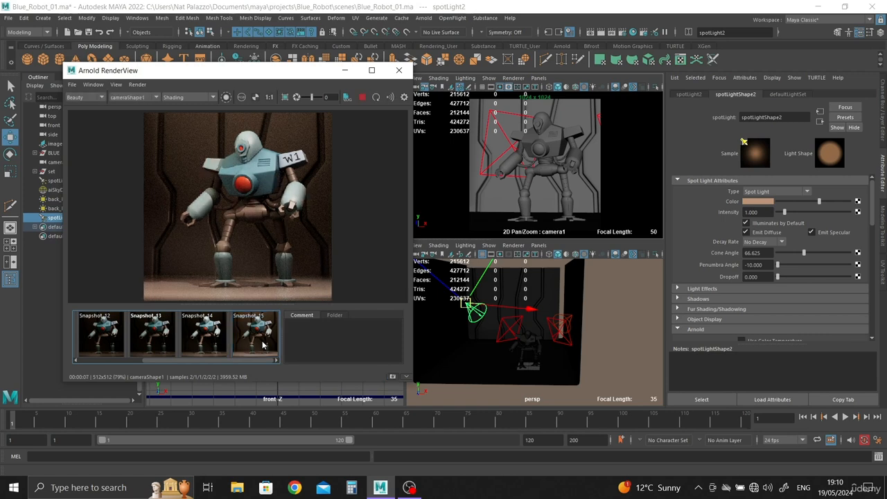
left_click(262, 345)
left_click(262, 344)
left_click(263, 345)
left_click(262, 345)
left_click(269, 335)
left_click(269, 335)
left_click(268, 334)
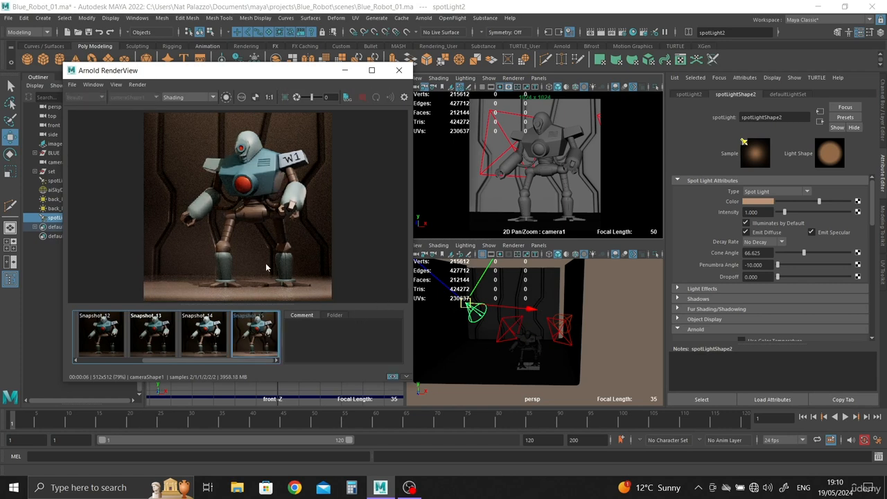
Hide spotLight2 and compare the updated render with Snapshot_15
left_click_drag(137, 70, 207, 68)
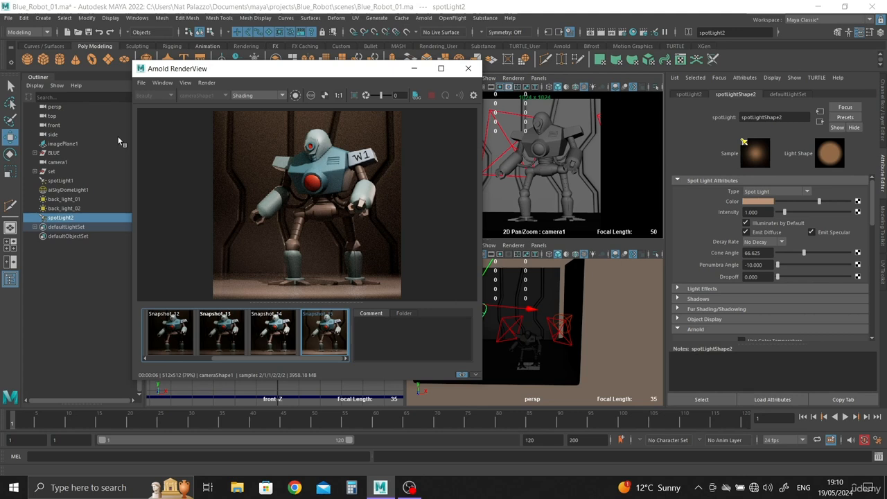
left_click(62, 208)
left_click(61, 217)
key("ctrl+h")
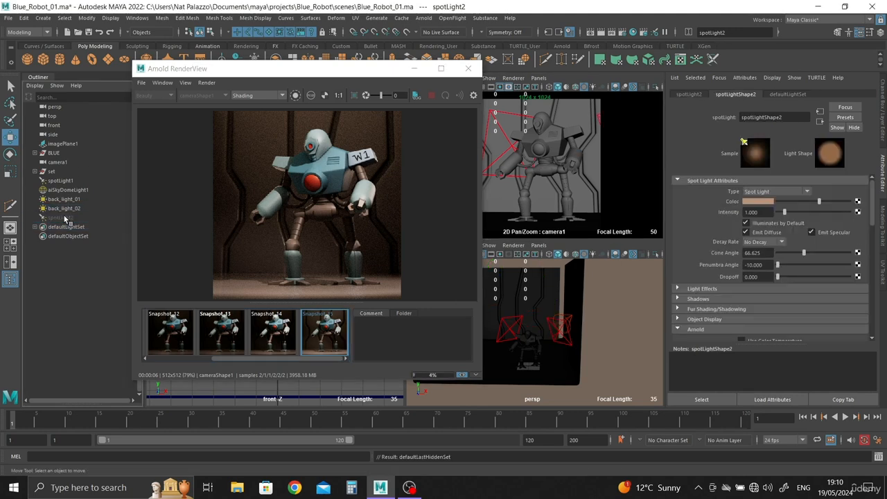
left_click(328, 345)
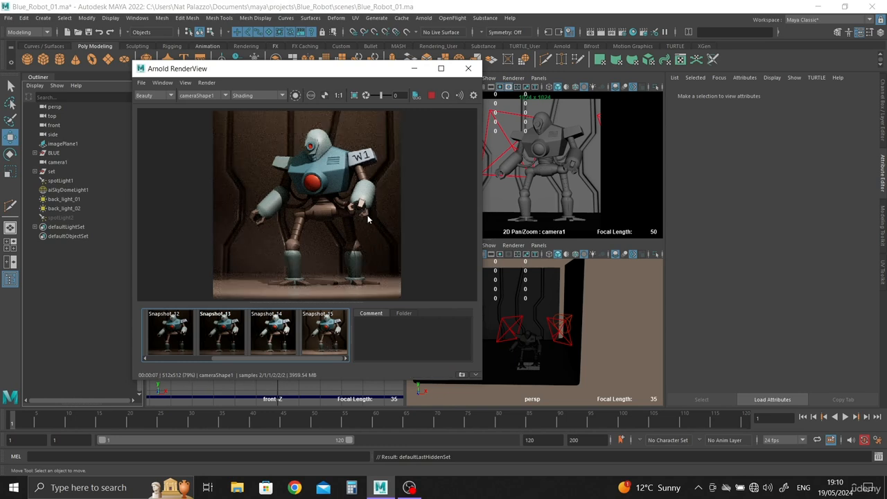
Crop the render region over the robot's arm and leg, set back_light_02's Specular visibility to 1, and select back_light_01
left_click(560, 344)
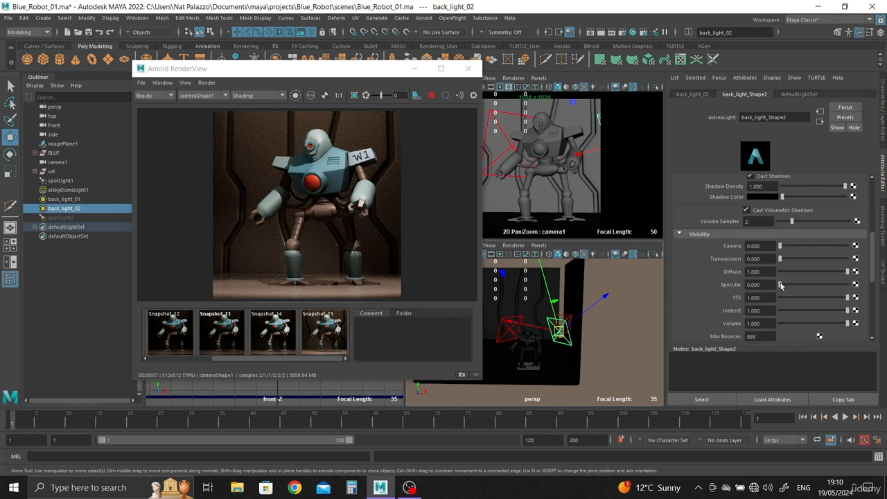
left_click_drag(315, 136, 424, 300)
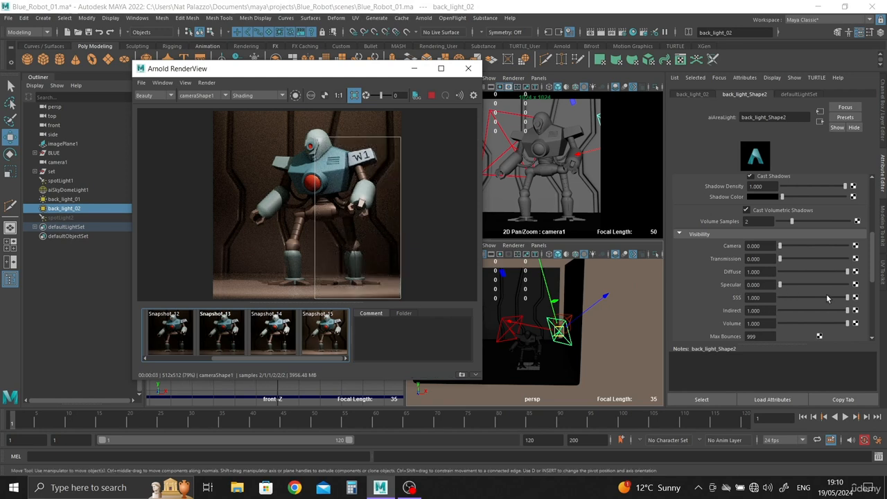
left_click_drag(799, 284, 847, 284)
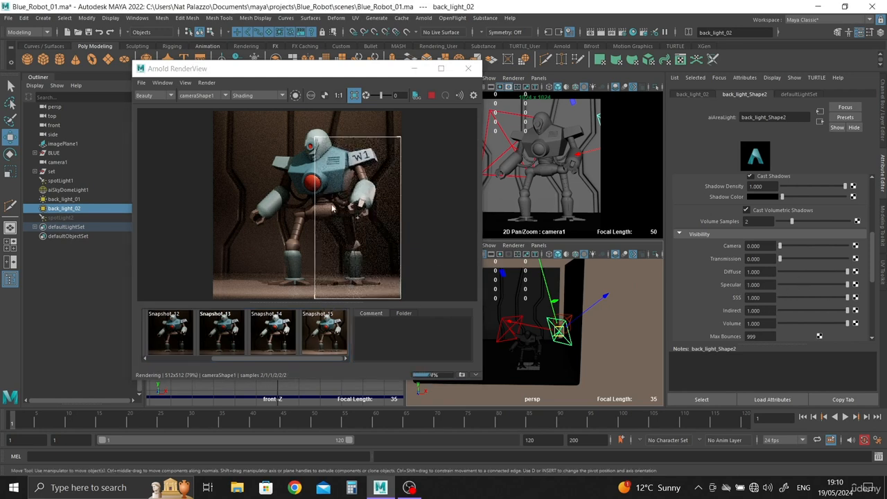
left_click(506, 328)
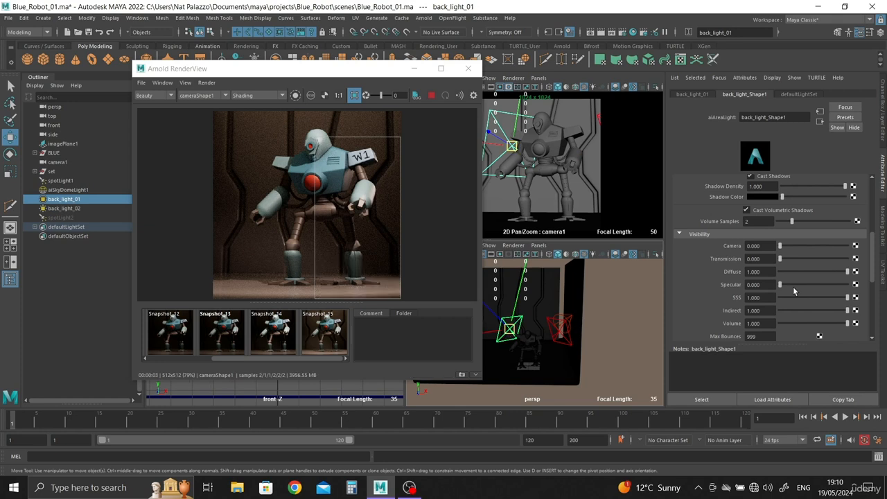
Set aiSkyDomeLight1's Specular visibility to 1 and turn off the crop region to render the full frame
left_click(626, 314)
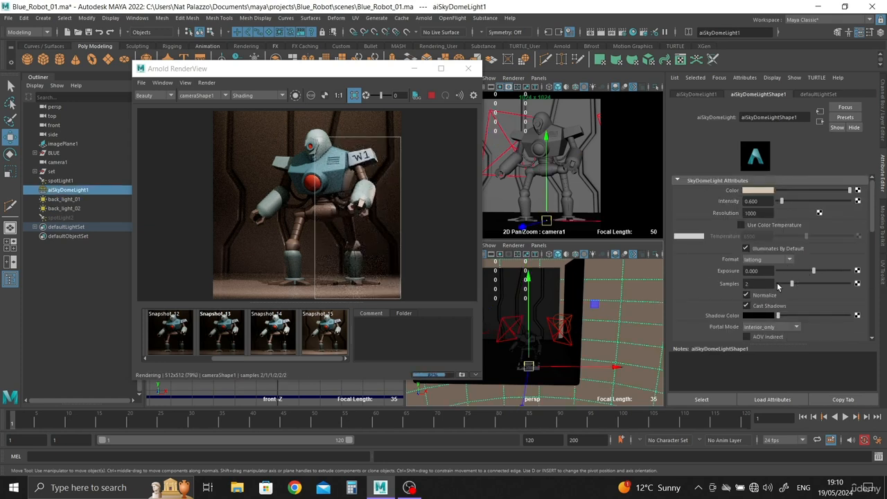
scroll(772, 285, "down", 4)
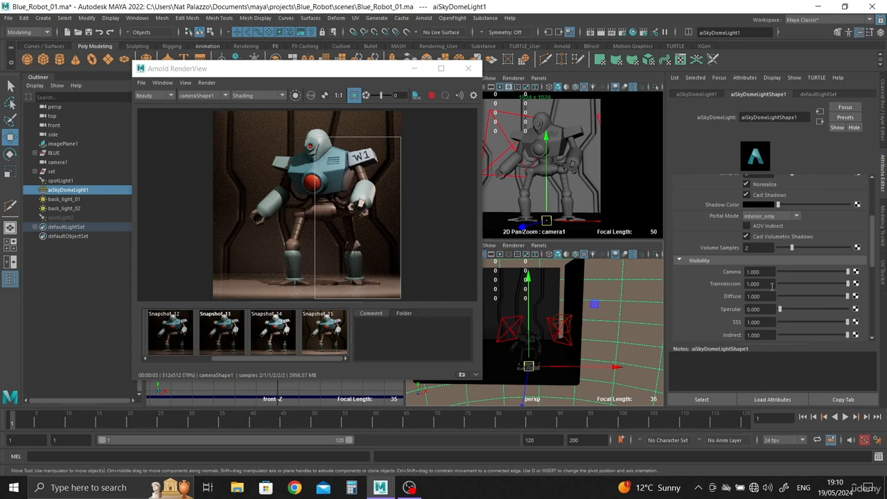
left_click_drag(780, 310, 886, 317)
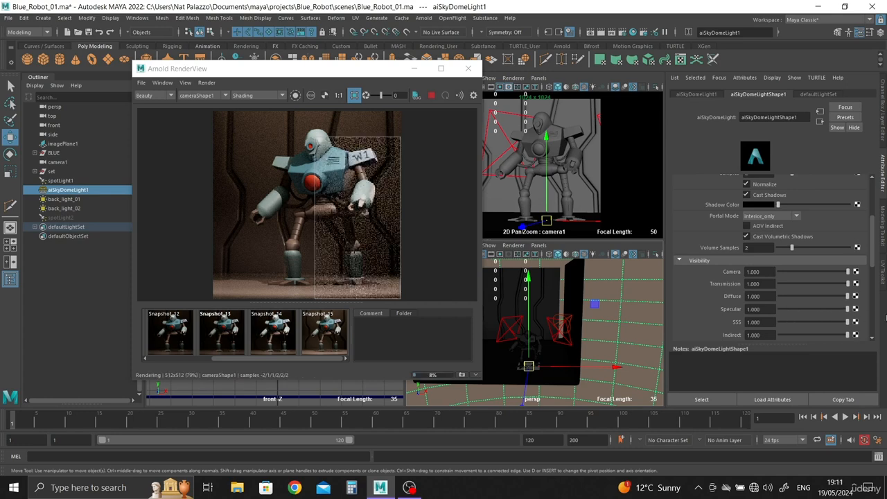
left_click(354, 95)
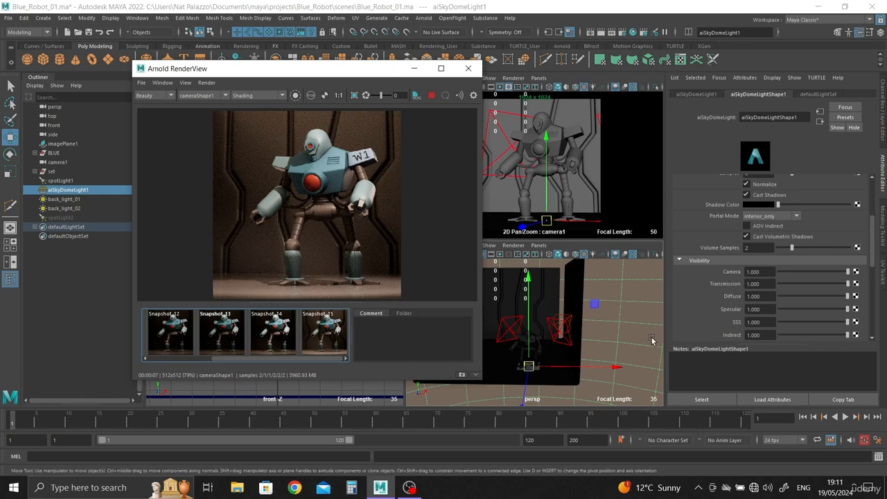
Raise the specular Roughness of the set's set_ai material to 0.870
left_click(565, 306)
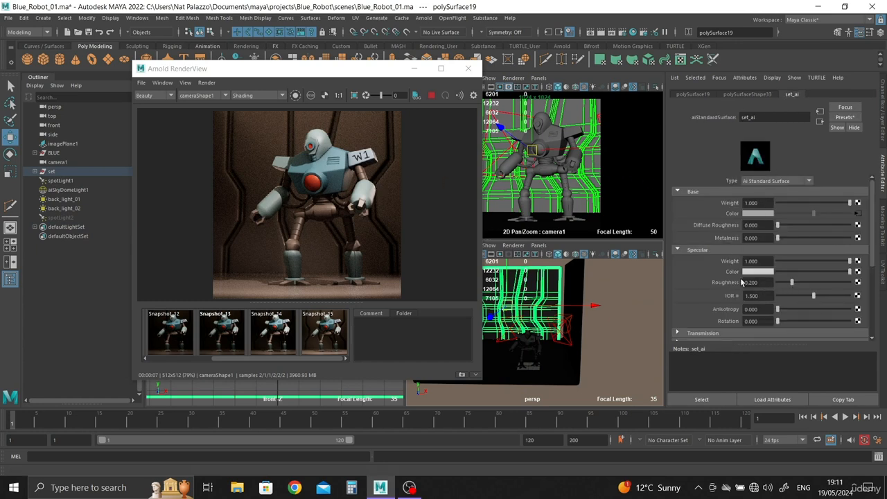
left_click_drag(791, 282, 846, 282)
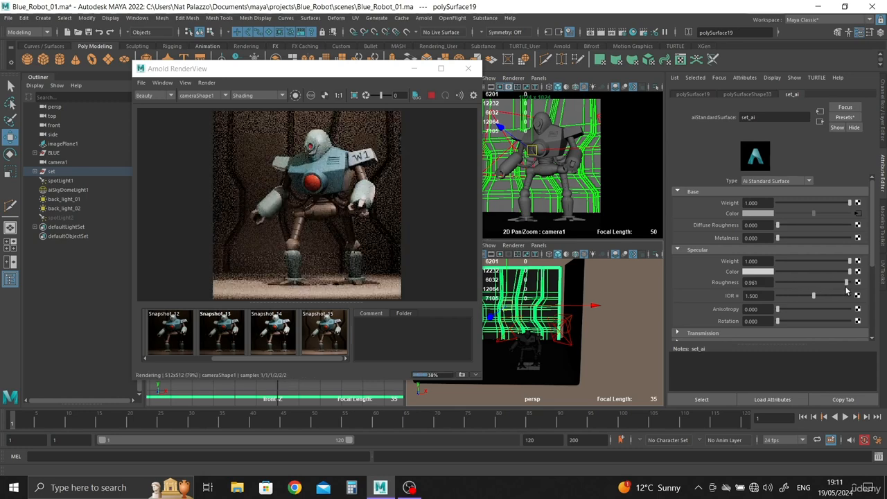
left_click_drag(846, 282, 839, 286)
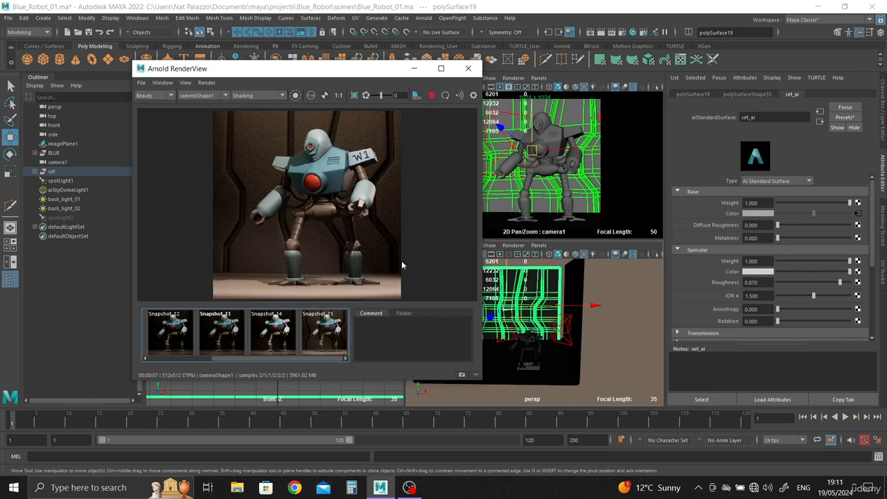
Show spotLight2 again and compare the updated render repeatedly with Snapshot_15
left_click(64, 217)
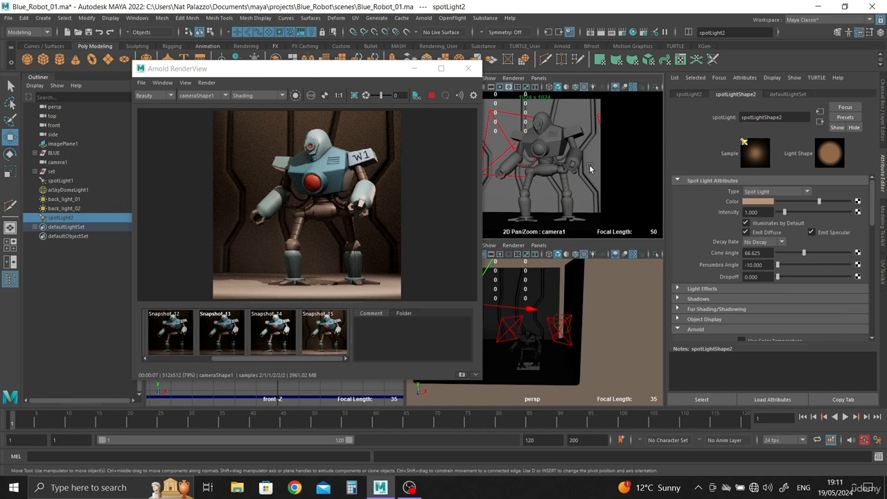
key("h")
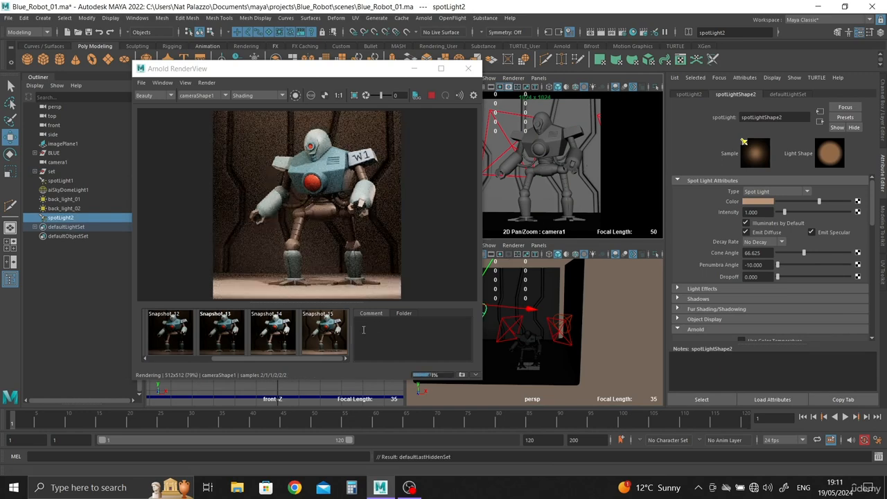
left_click(326, 339)
left_click(326, 340)
left_click(326, 339)
left_click(325, 340)
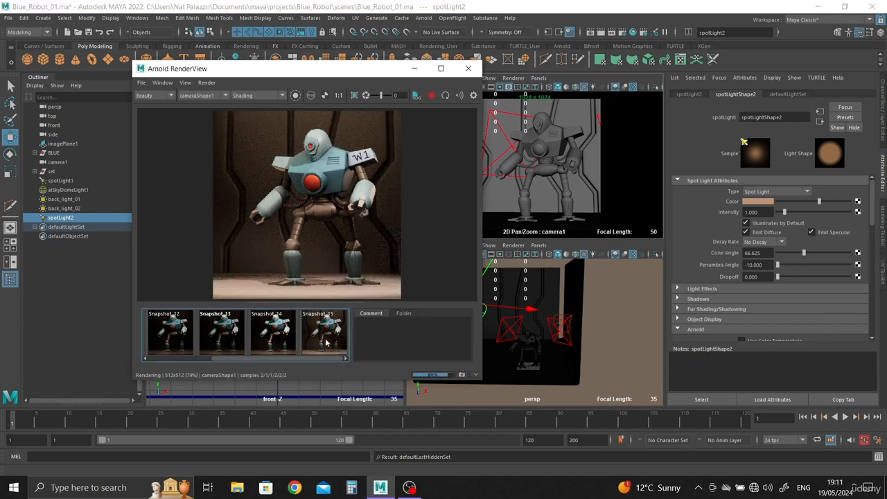
left_click(325, 340)
left_click(326, 339)
left_click(326, 340)
left_click(326, 339)
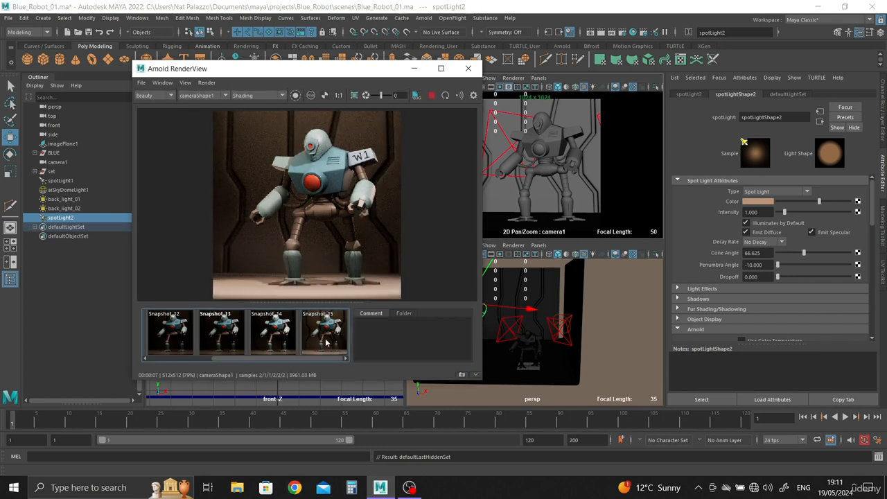
left_click(326, 340)
left_click(325, 340)
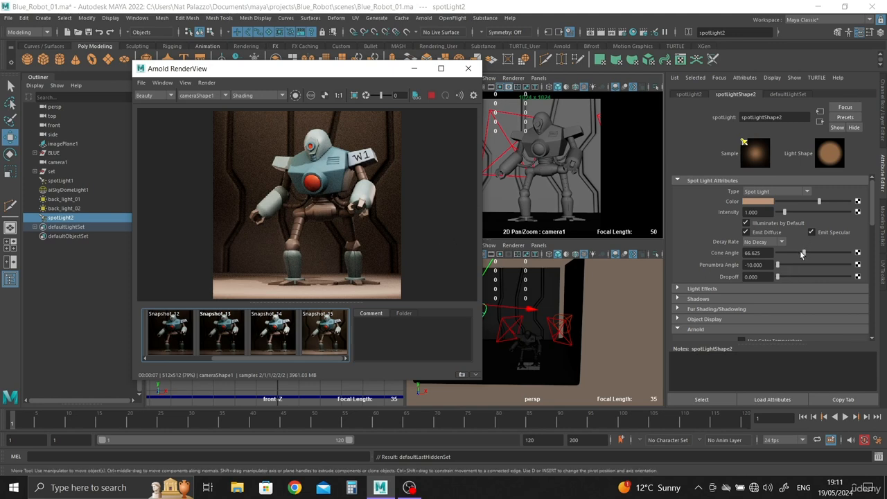
Store a snapshot of the current render and delete the older snapshots, keeping only Snapshot_15 and the new one
scroll(802, 253, "down", 4)
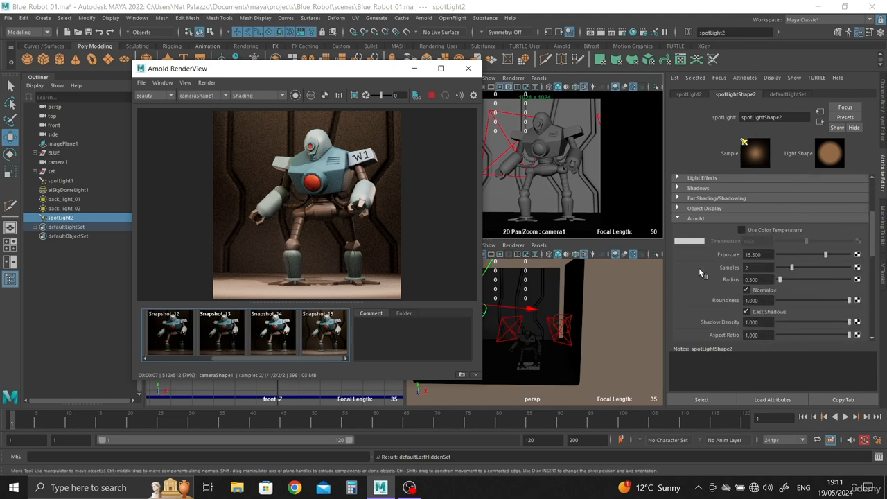
left_click(461, 376)
right_click(172, 334)
left_click(180, 347)
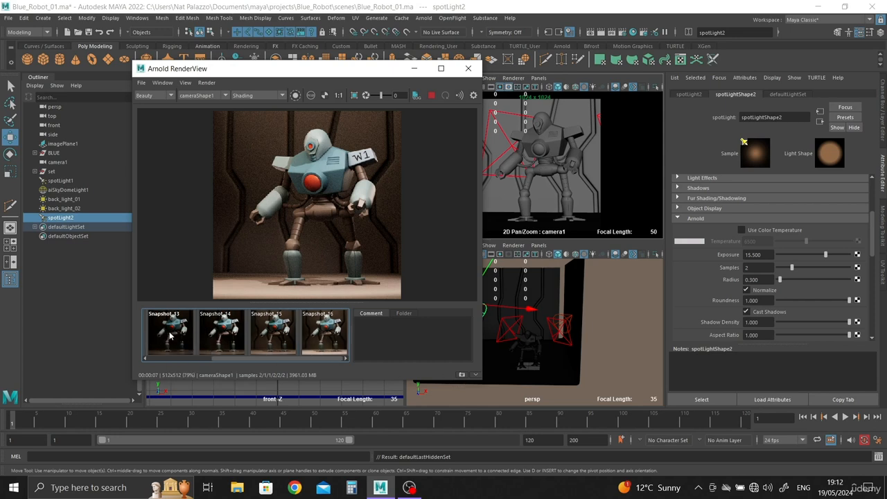
right_click(170, 335)
left_click(179, 346)
right_click(167, 338)
left_click(174, 343)
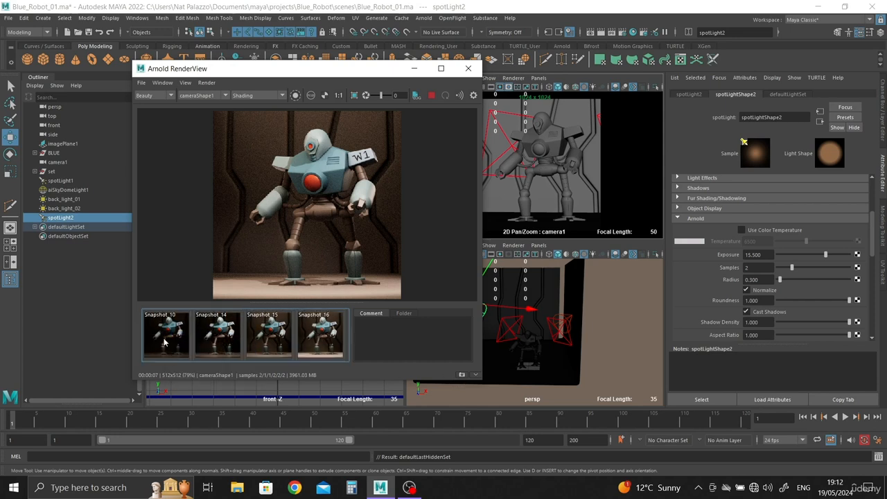
right_click(165, 337)
left_click(169, 348)
right_click(164, 340)
left_click(171, 349)
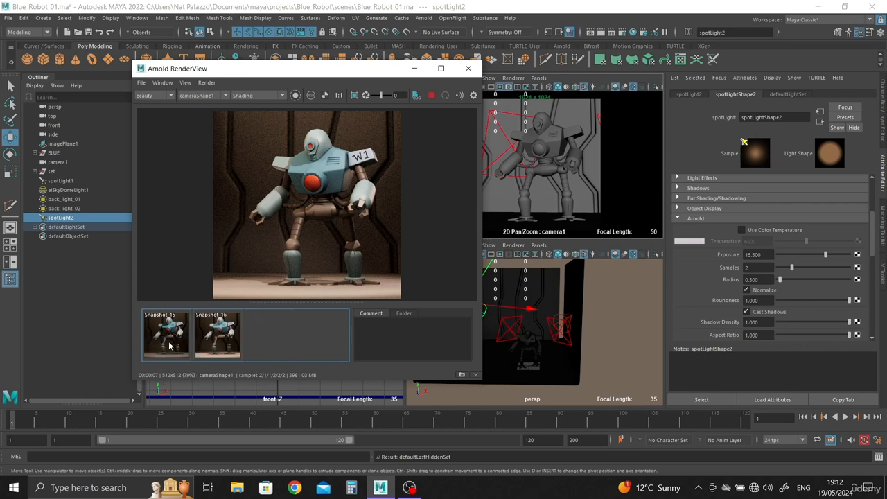
Compare Snapshot_15 with Snapshot_16, and set spotLight2's Exposure to 14 with the live render displayed
left_click(171, 343)
left_click(228, 339)
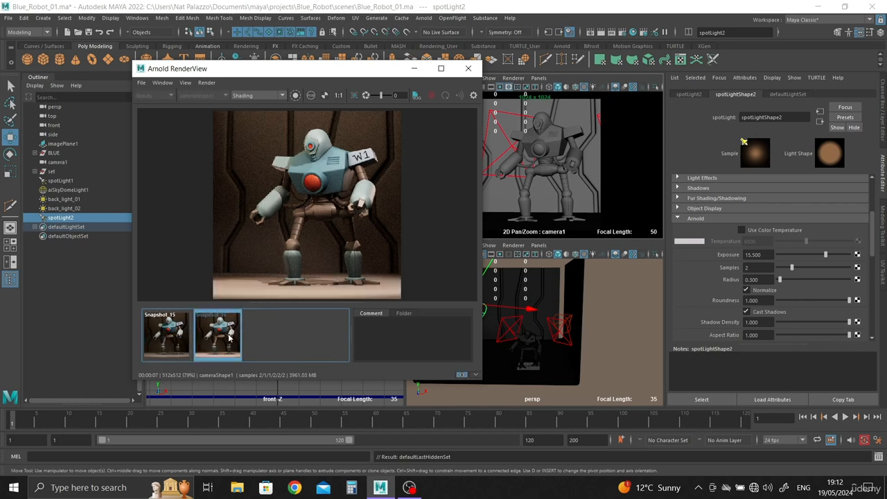
left_click_drag(771, 254, 733, 252)
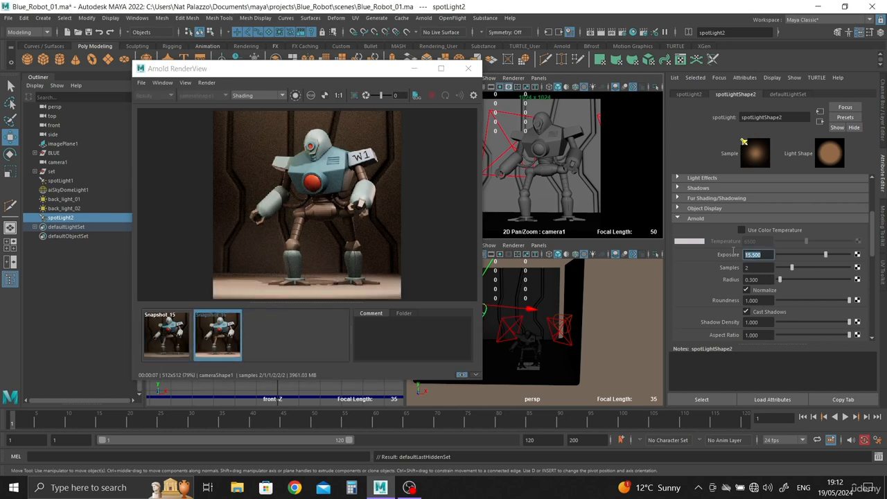
type("14")
key("Return")
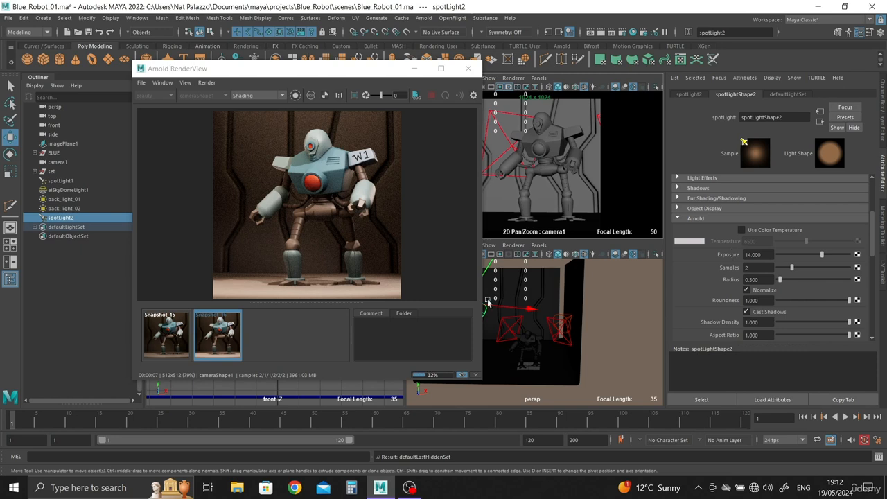
left_click(281, 343)
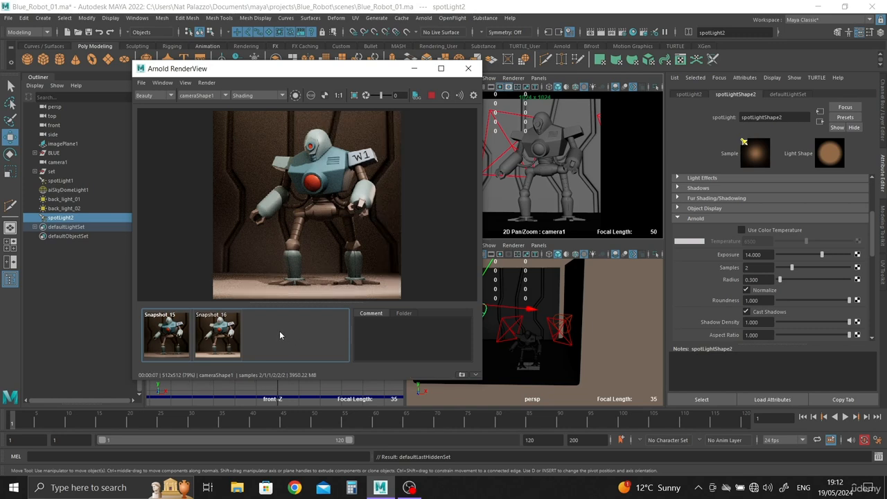
Compare the live render repeatedly with Snapshot_15 to judge spotLight2's effect on the robot
left_click(166, 336)
left_click(166, 337)
left_click(165, 336)
left_click(166, 337)
left_click(166, 336)
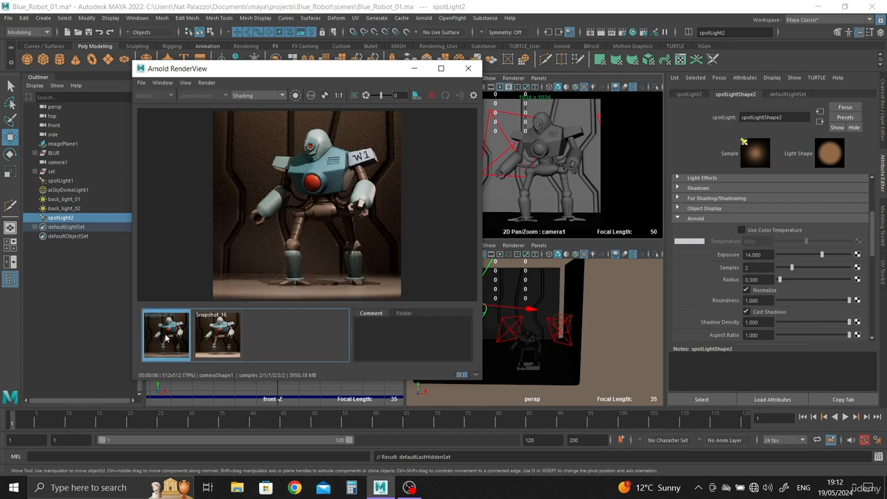
left_click(165, 337)
left_click(165, 337)
left_click(166, 336)
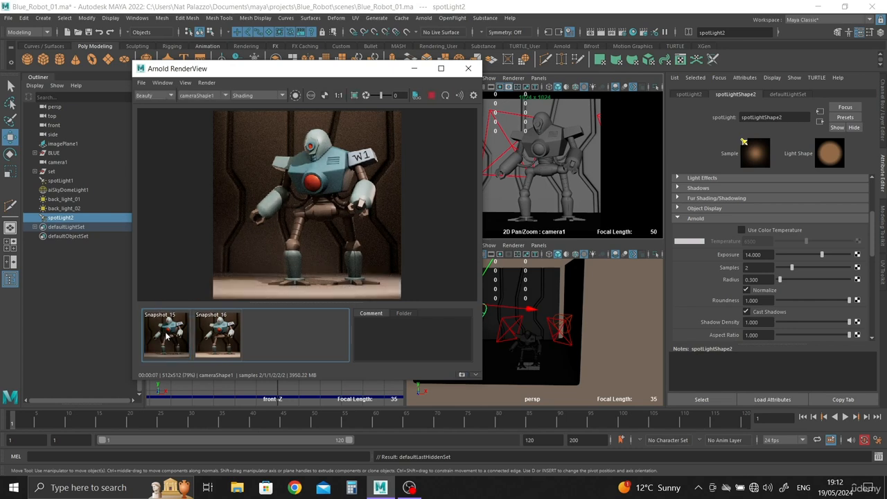
left_click(166, 337)
left_click(166, 337)
left_click(186, 335)
left_click(186, 335)
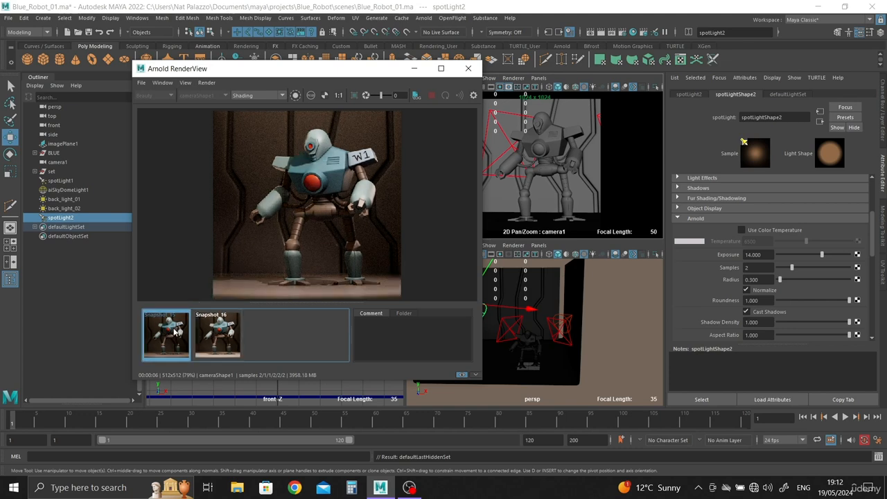
left_click(177, 333)
left_click(175, 333)
left_click(174, 333)
left_click(174, 332)
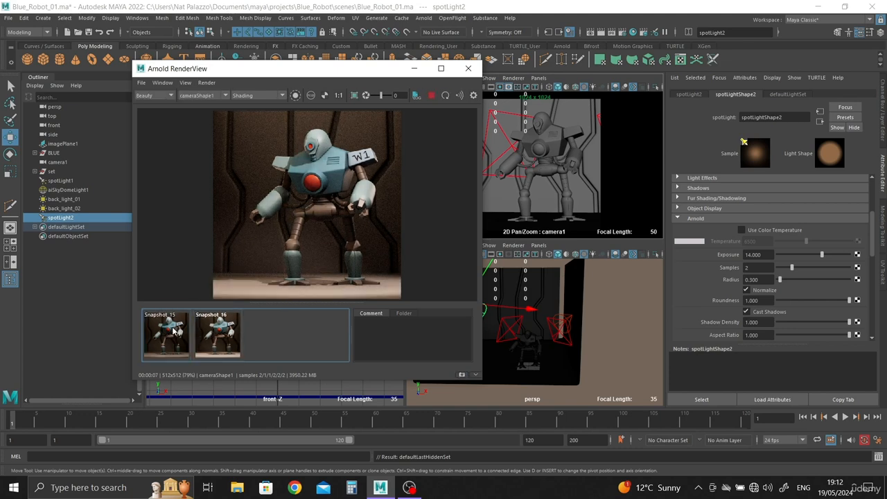
left_click(175, 332)
left_click(174, 333)
Store a snapshot of the current render and set spotLight2's Exposure to 13
left_click(463, 375)
left_click_drag(763, 254, 743, 255)
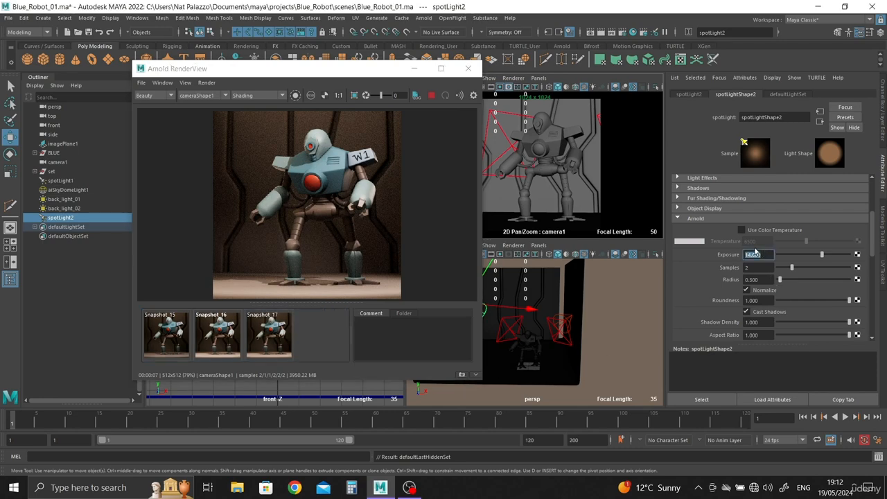
type("13")
key("Return")
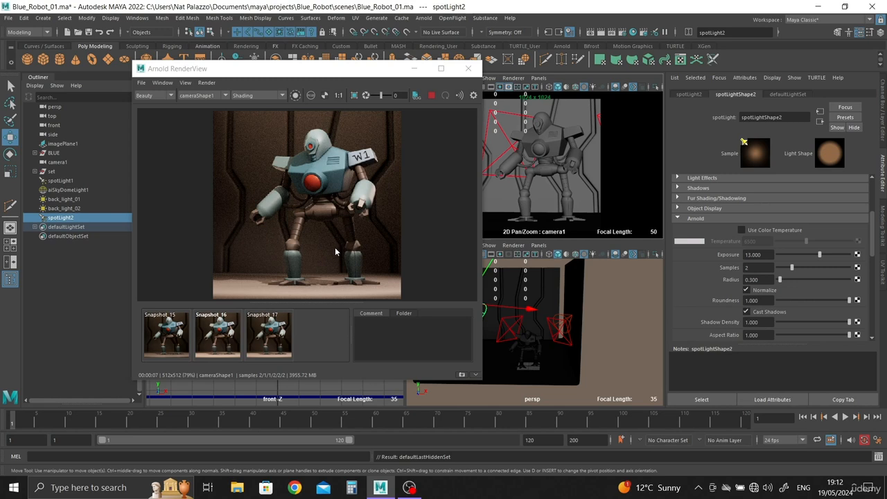
Compare the new render with Snapshot_17 and repeatedly with Snapshot_15
left_click(155, 342)
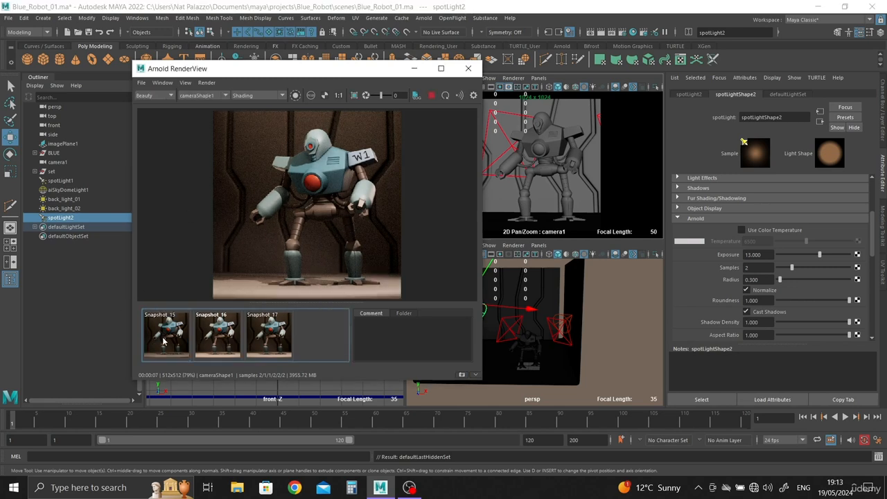
left_click(277, 341)
left_click(173, 335)
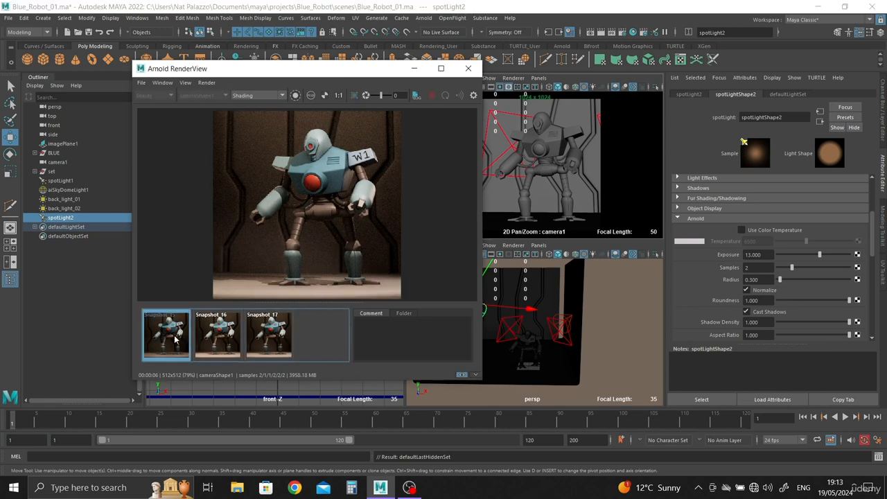
left_click(167, 336)
left_click(167, 339)
left_click(167, 339)
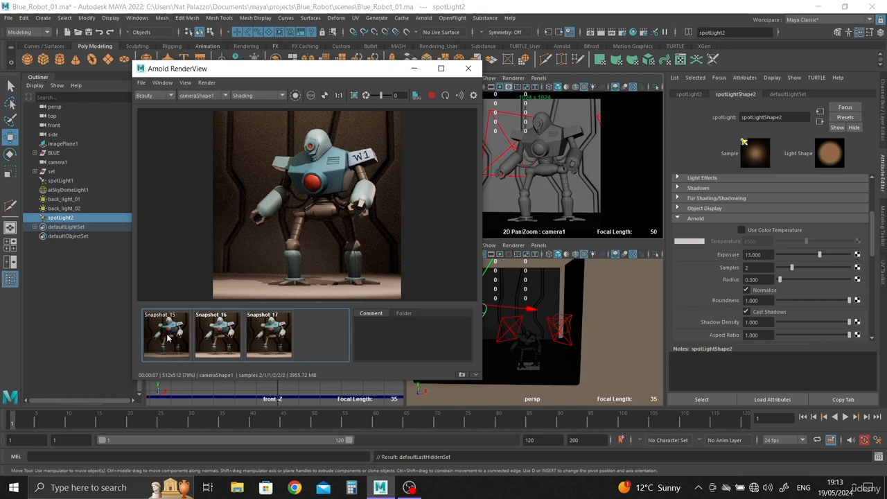
left_click(167, 338)
left_click(167, 338)
left_click(167, 338)
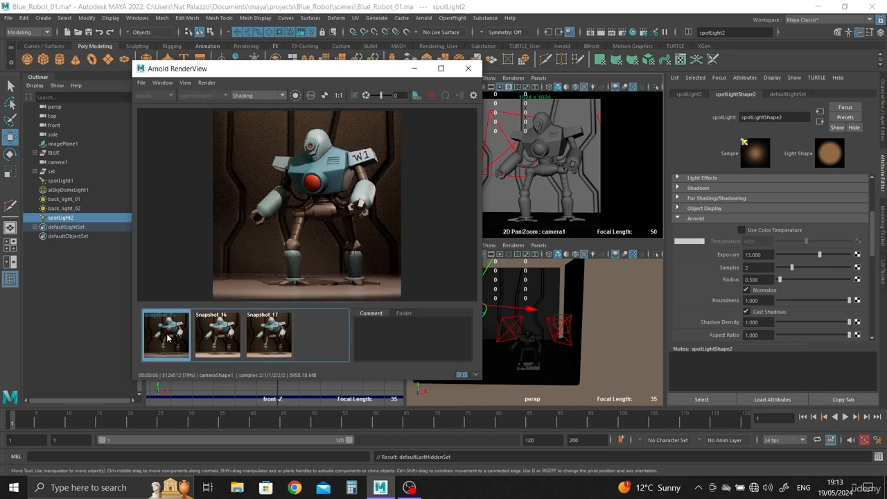
left_click(167, 338)
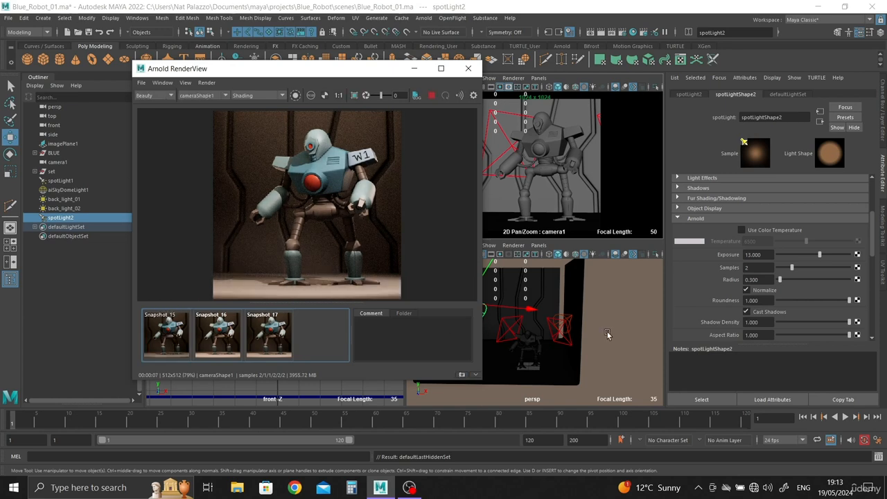
Limit the live render to a region between the robot's legs and open the White colour of the set material's AO_set node
left_click(562, 296)
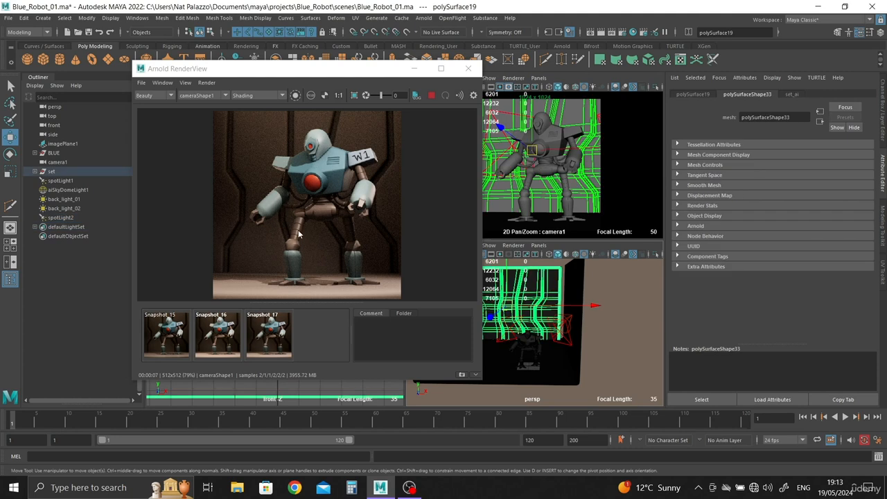
left_click(790, 94)
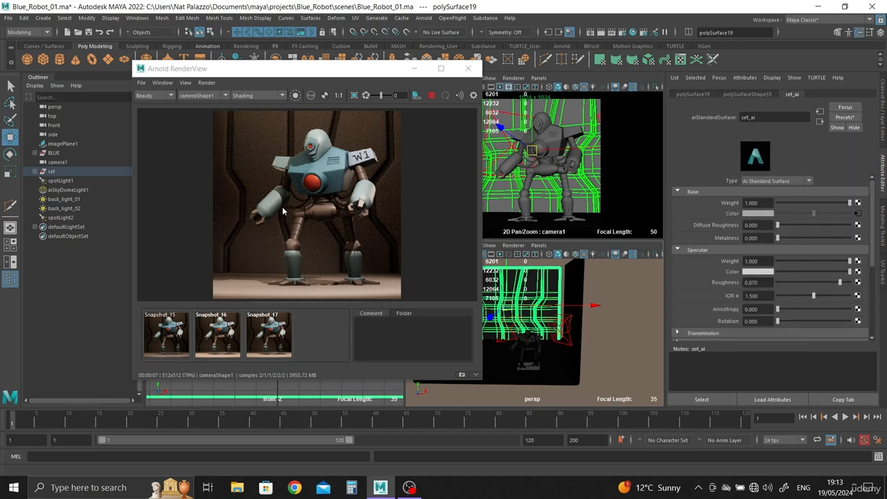
left_click_drag(288, 214, 337, 258)
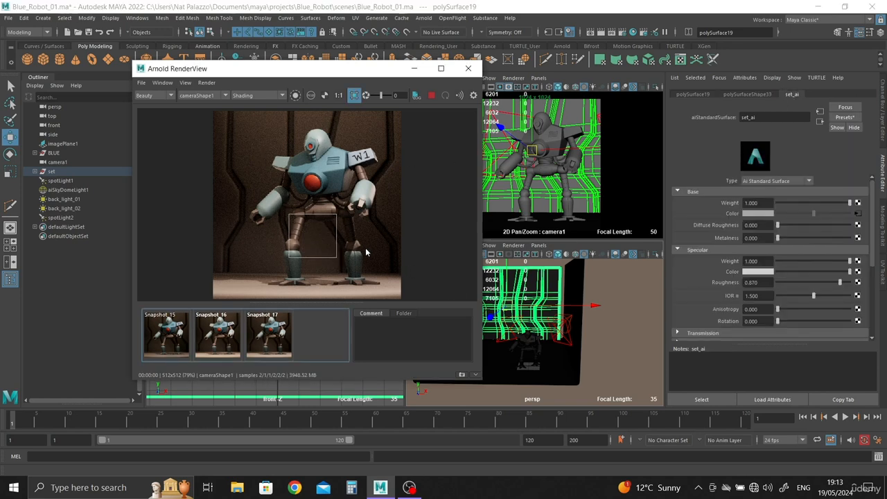
left_click(858, 214)
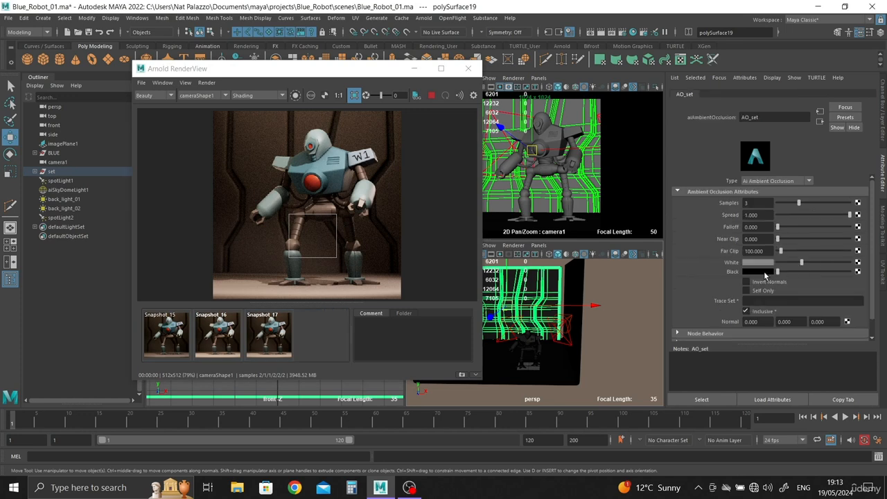
left_click(752, 263)
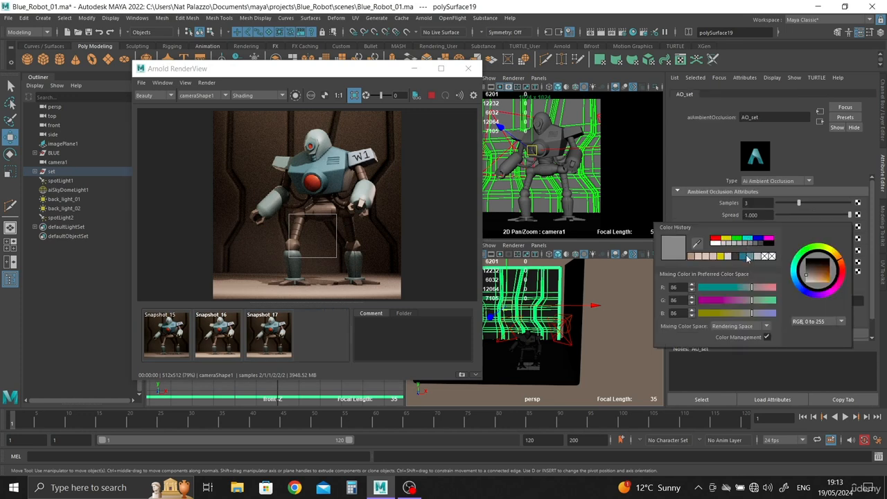
Try light blue, dark blue, dark brown and bright green as AO_set's White colour in the cropped render
left_click(751, 257)
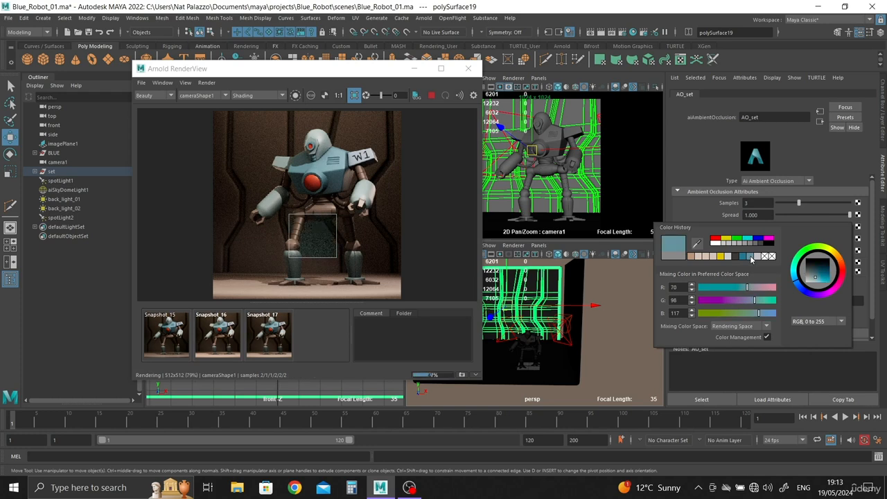
left_click(746, 257)
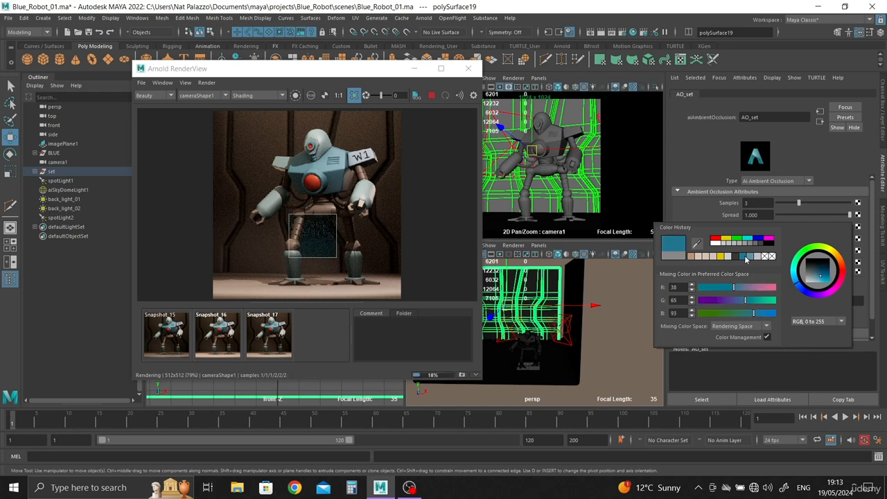
left_click(739, 257)
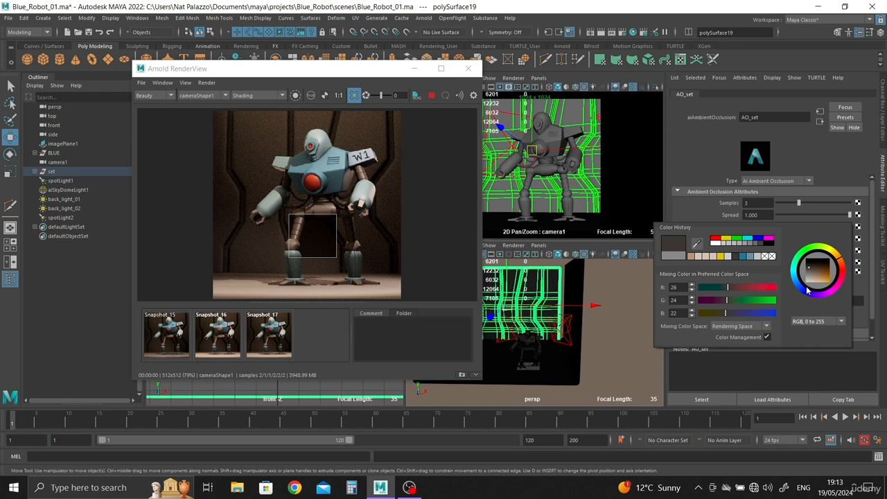
left_click_drag(796, 279, 799, 261)
left_click(739, 239)
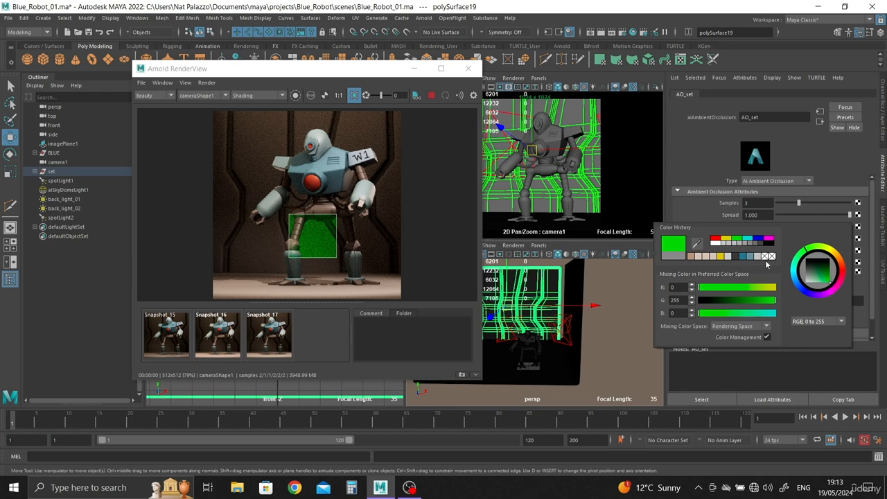
Set AO_set's White colour to a warm brown of about R 147, G 102, B 75 and restore the full-frame render
left_click_drag(827, 279, 821, 279)
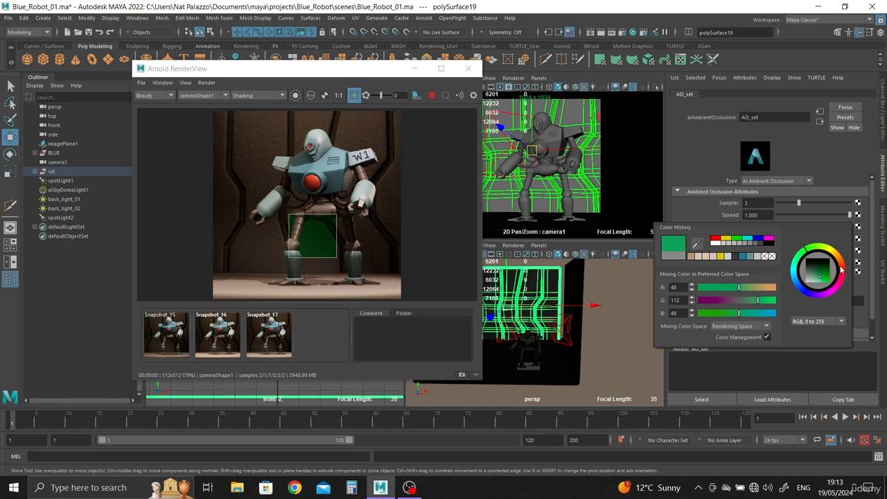
left_click(843, 268)
left_click(841, 265)
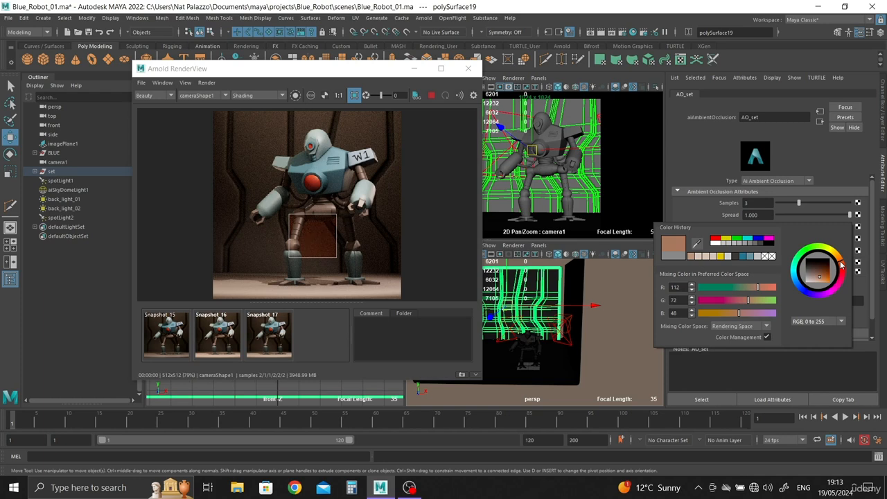
left_click(818, 279)
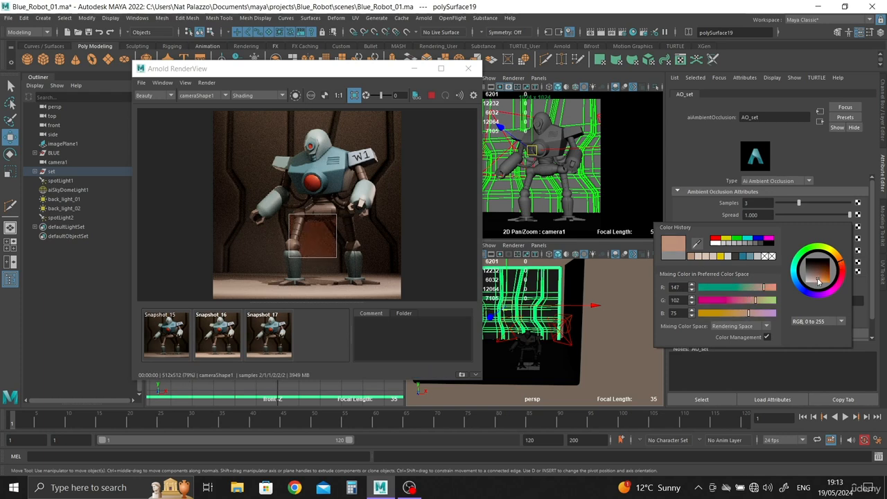
left_click(815, 278)
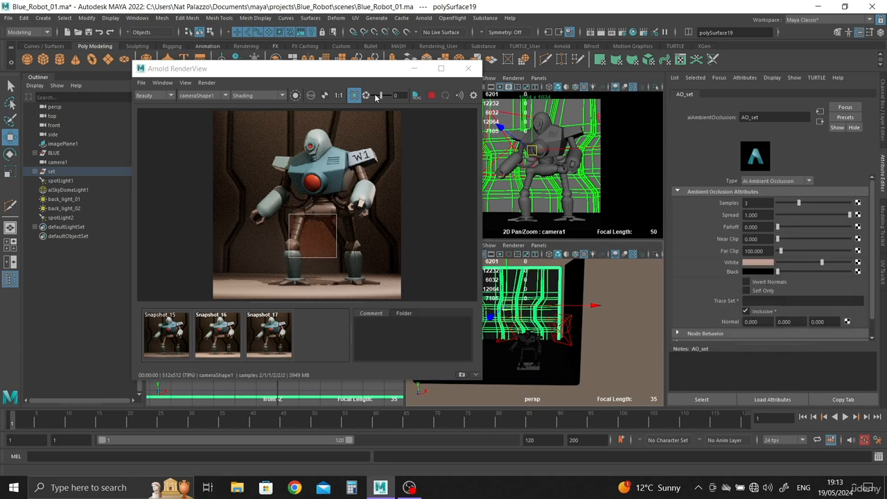
left_click(354, 96)
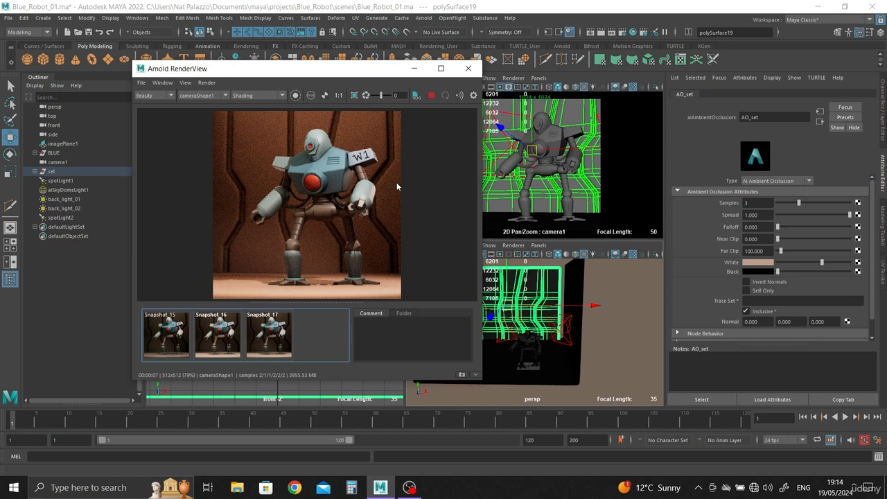
Store a snapshot of the current render and set aiSkyDomeLight1's Intensity to 0.75
left_click(610, 338)
scroll(779, 318, "up", 3)
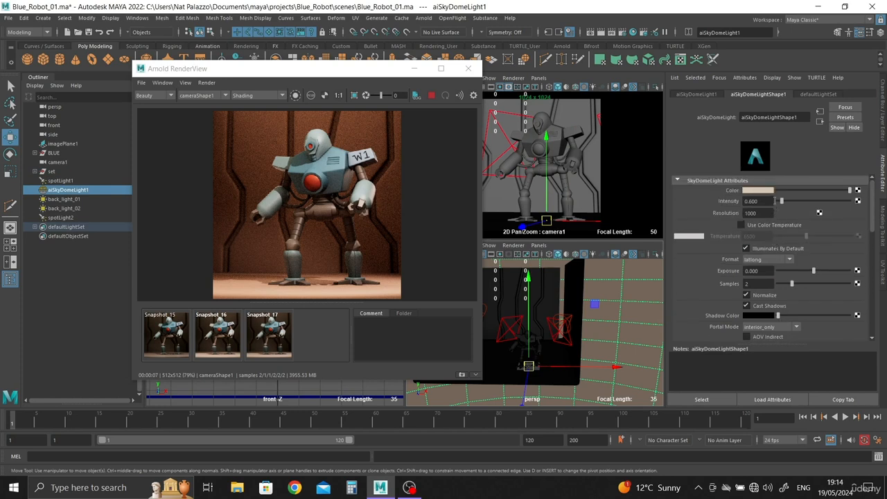
left_click(461, 374)
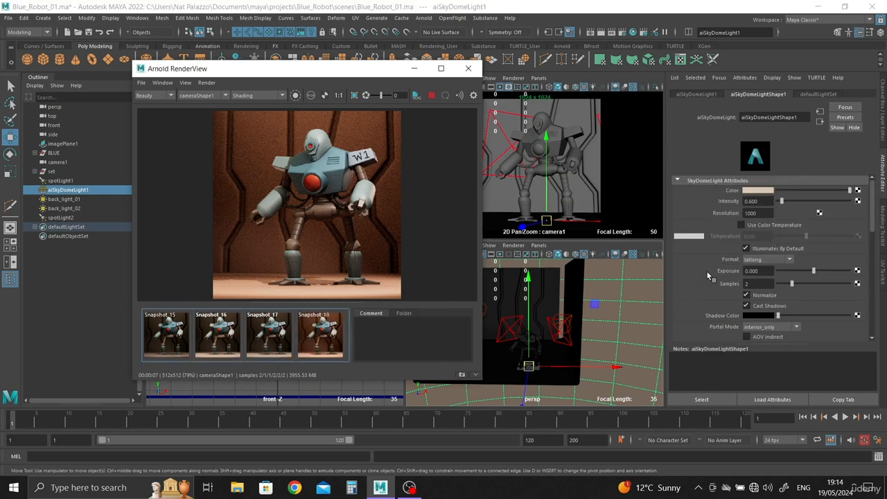
double_click(752, 201)
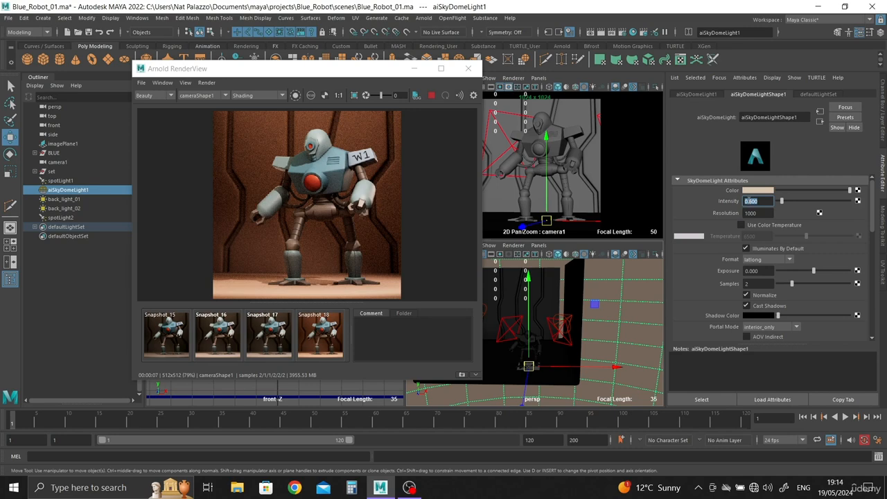
type("1")
key("Return")
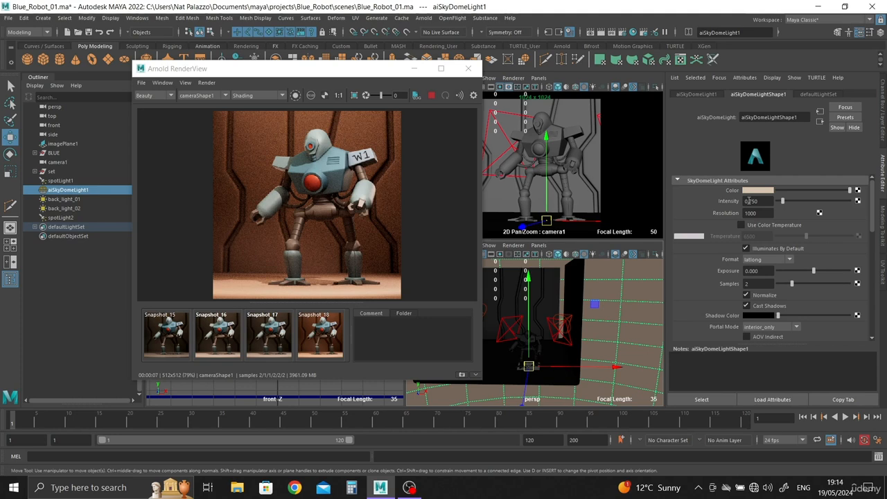
Compare the live render repeatedly with Snapshot_18 to judge the sky dome light's effect
left_click(333, 335)
left_click(331, 336)
left_click(331, 335)
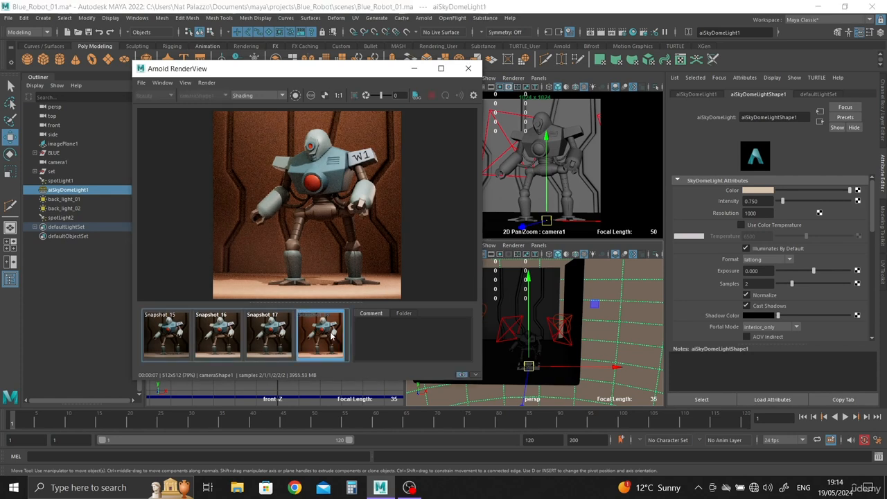
left_click(332, 336)
left_click(331, 336)
left_click(331, 336)
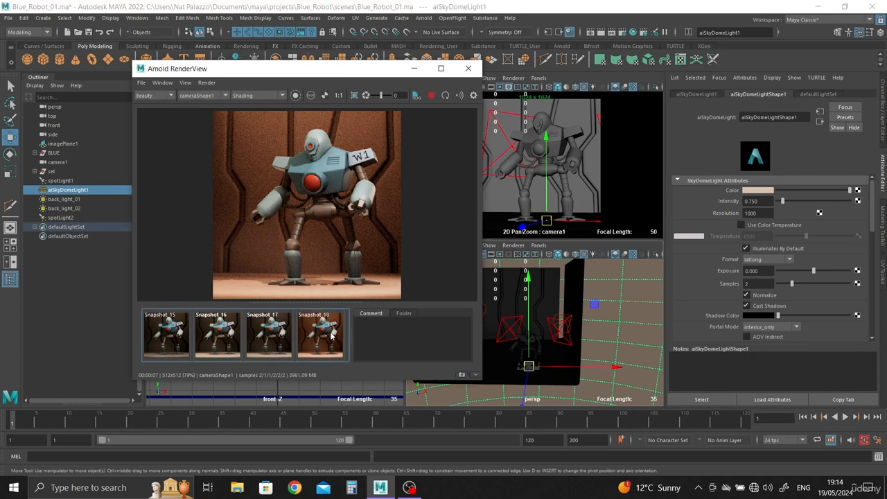